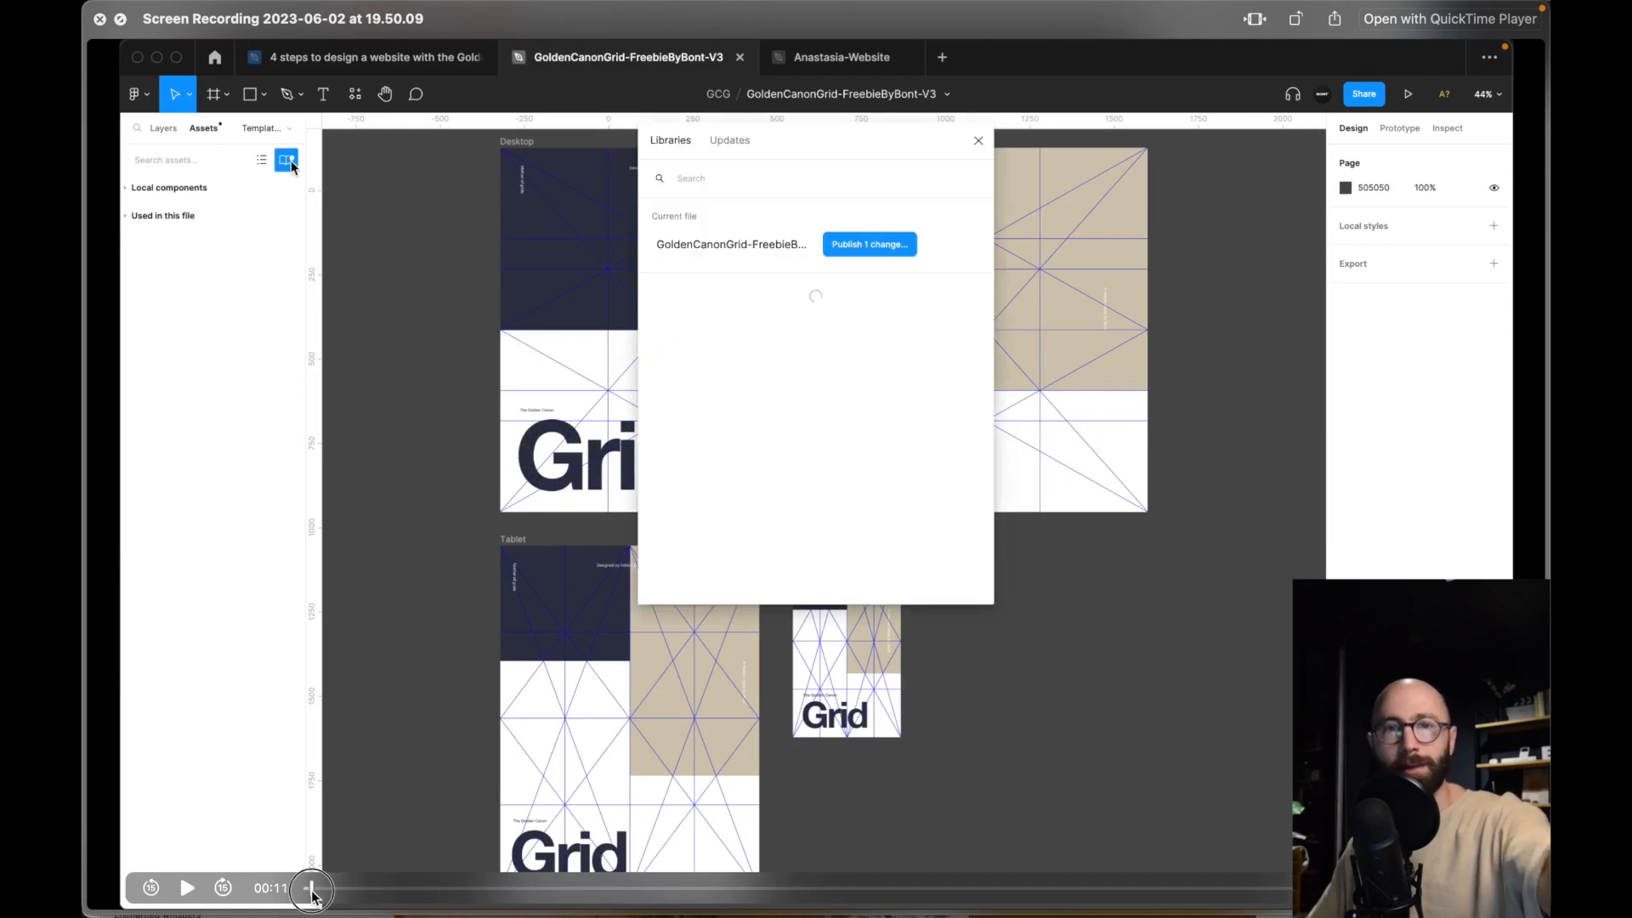
# Play the screen recording past the library setup and pause where the golden canon grid fills the 1440 × 900 frame.
pyautogui.moveTo(311, 890); pyautogui.dragTo(322, 895)
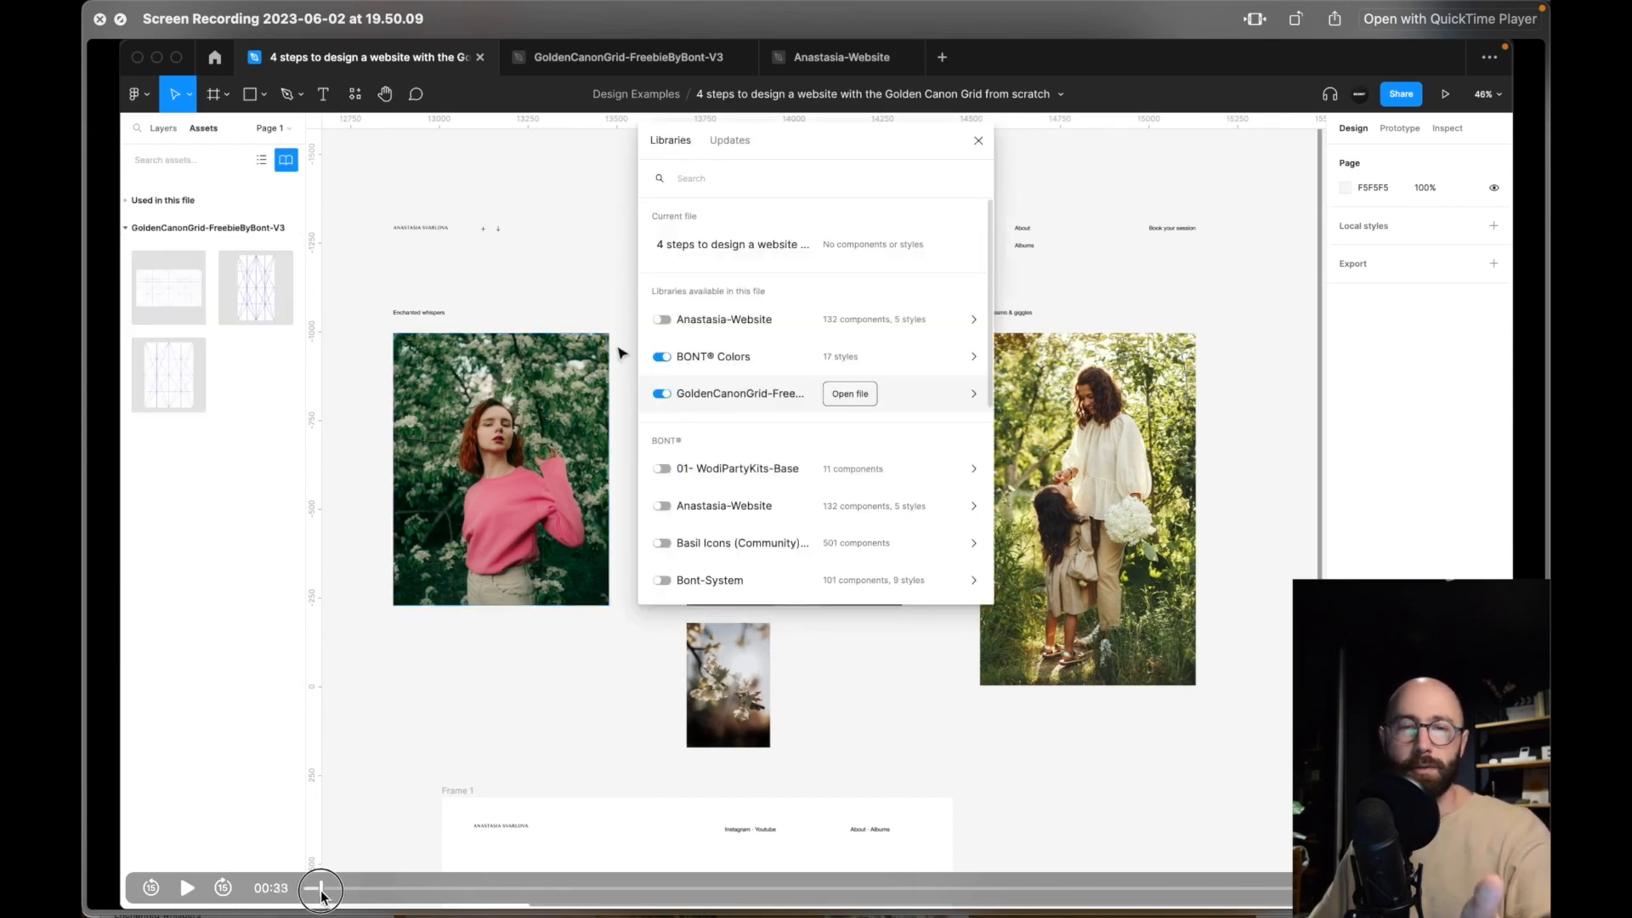
pyautogui.moveTo(321, 895); pyautogui.dragTo(318, 892)
pyautogui.click(188, 892)
pyautogui.click(188, 892)
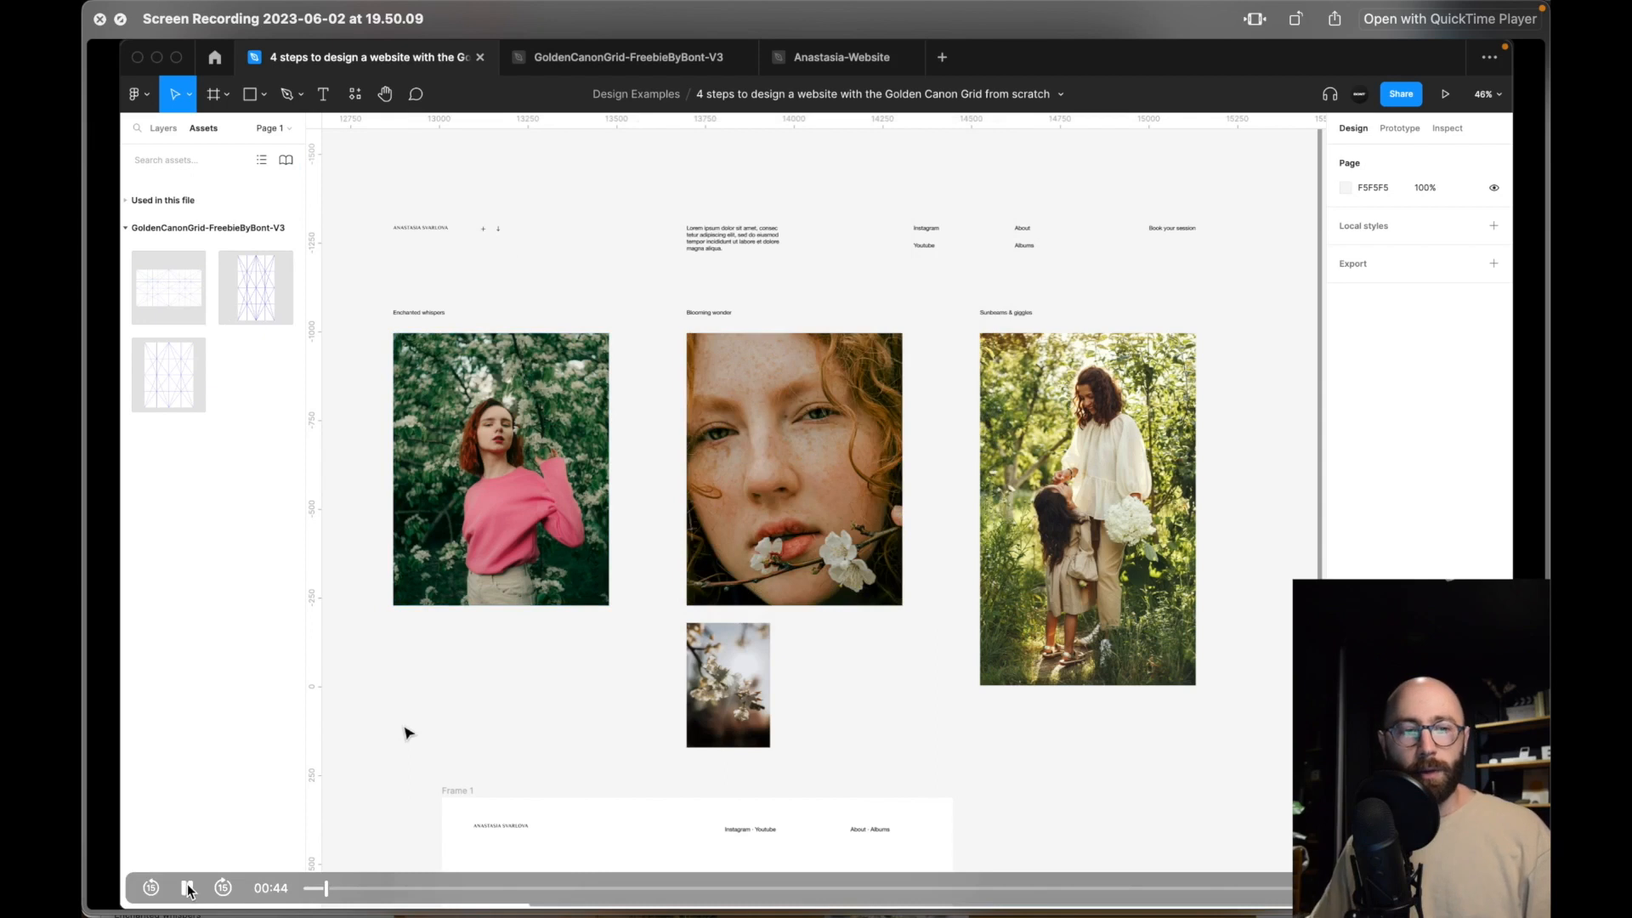
pyautogui.click(188, 889)
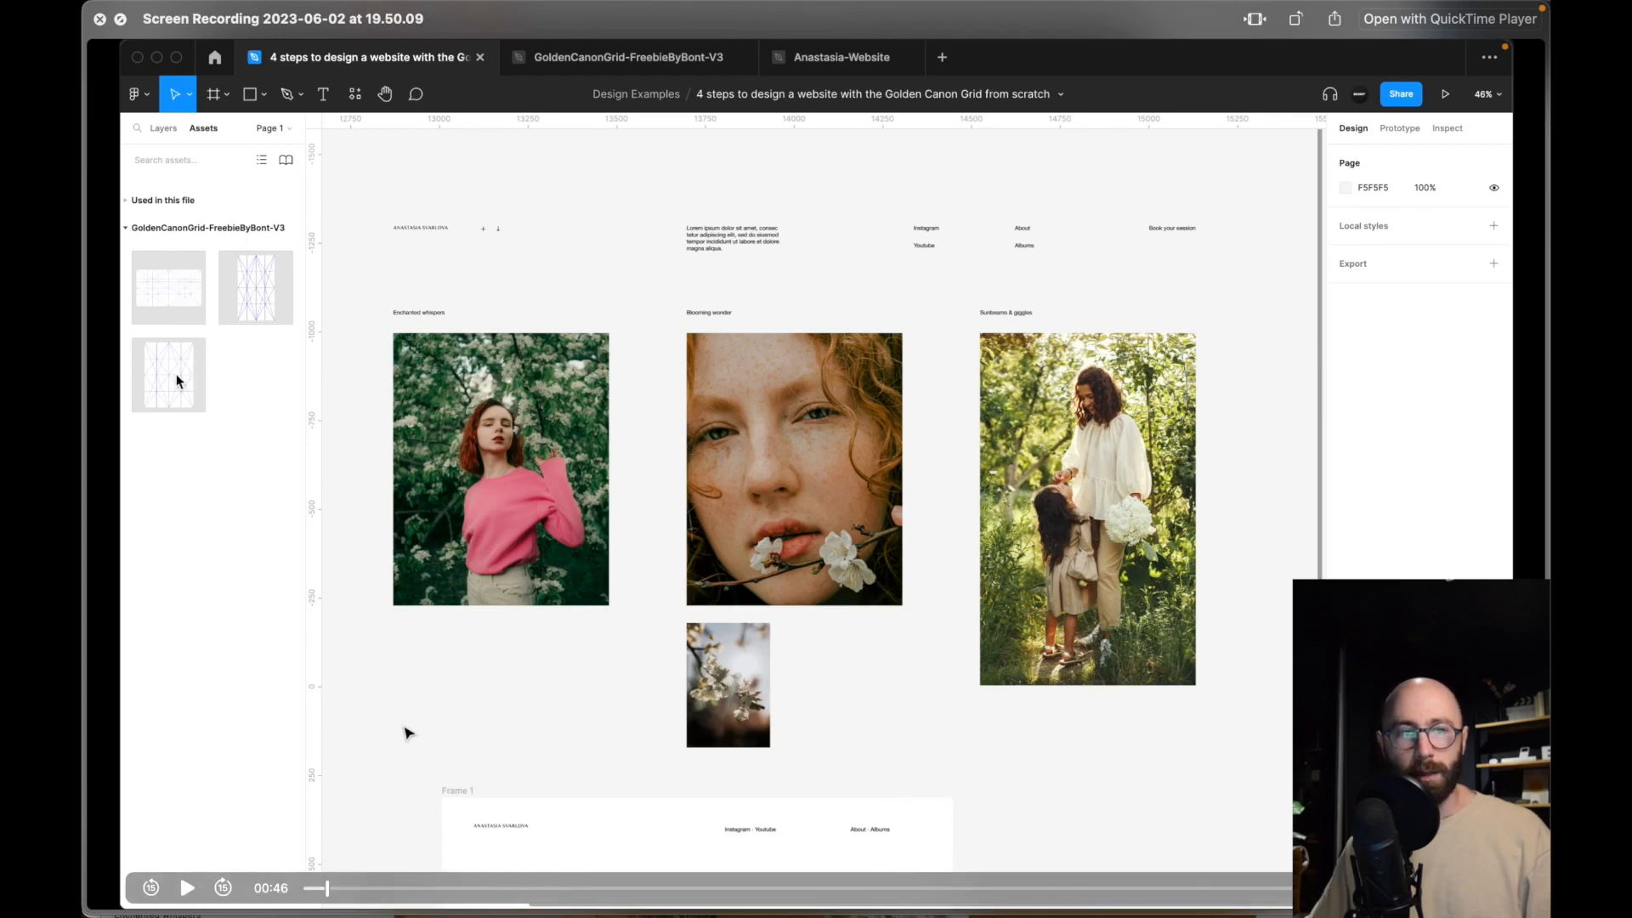
pyautogui.click(186, 888)
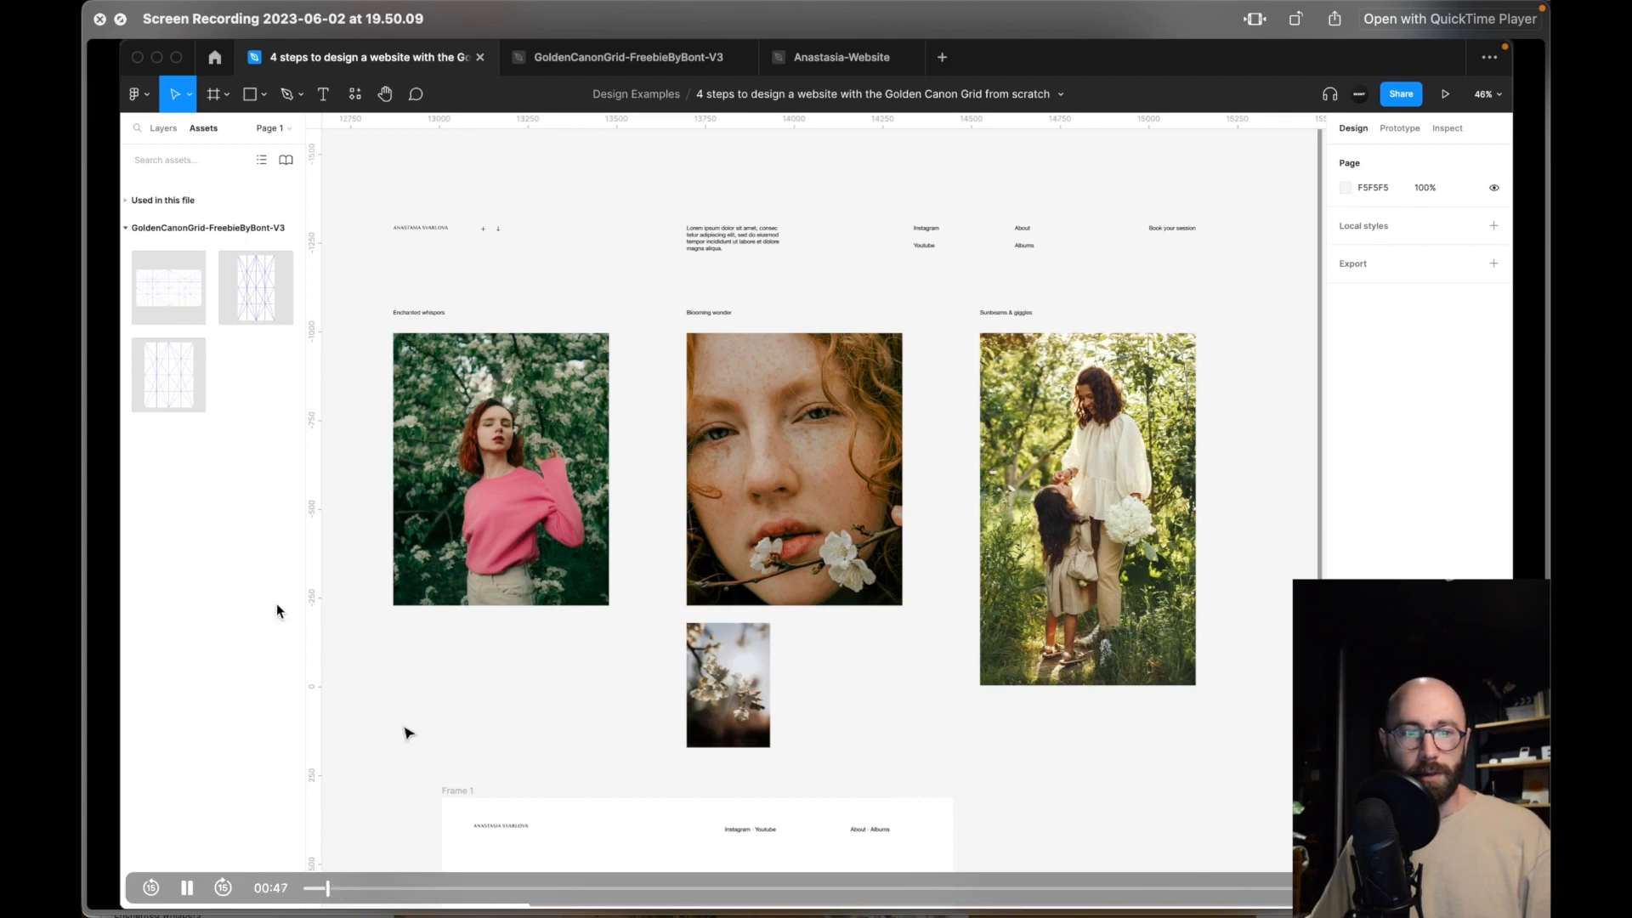
pyautogui.moveTo(340, 887); pyautogui.dragTo(353, 897)
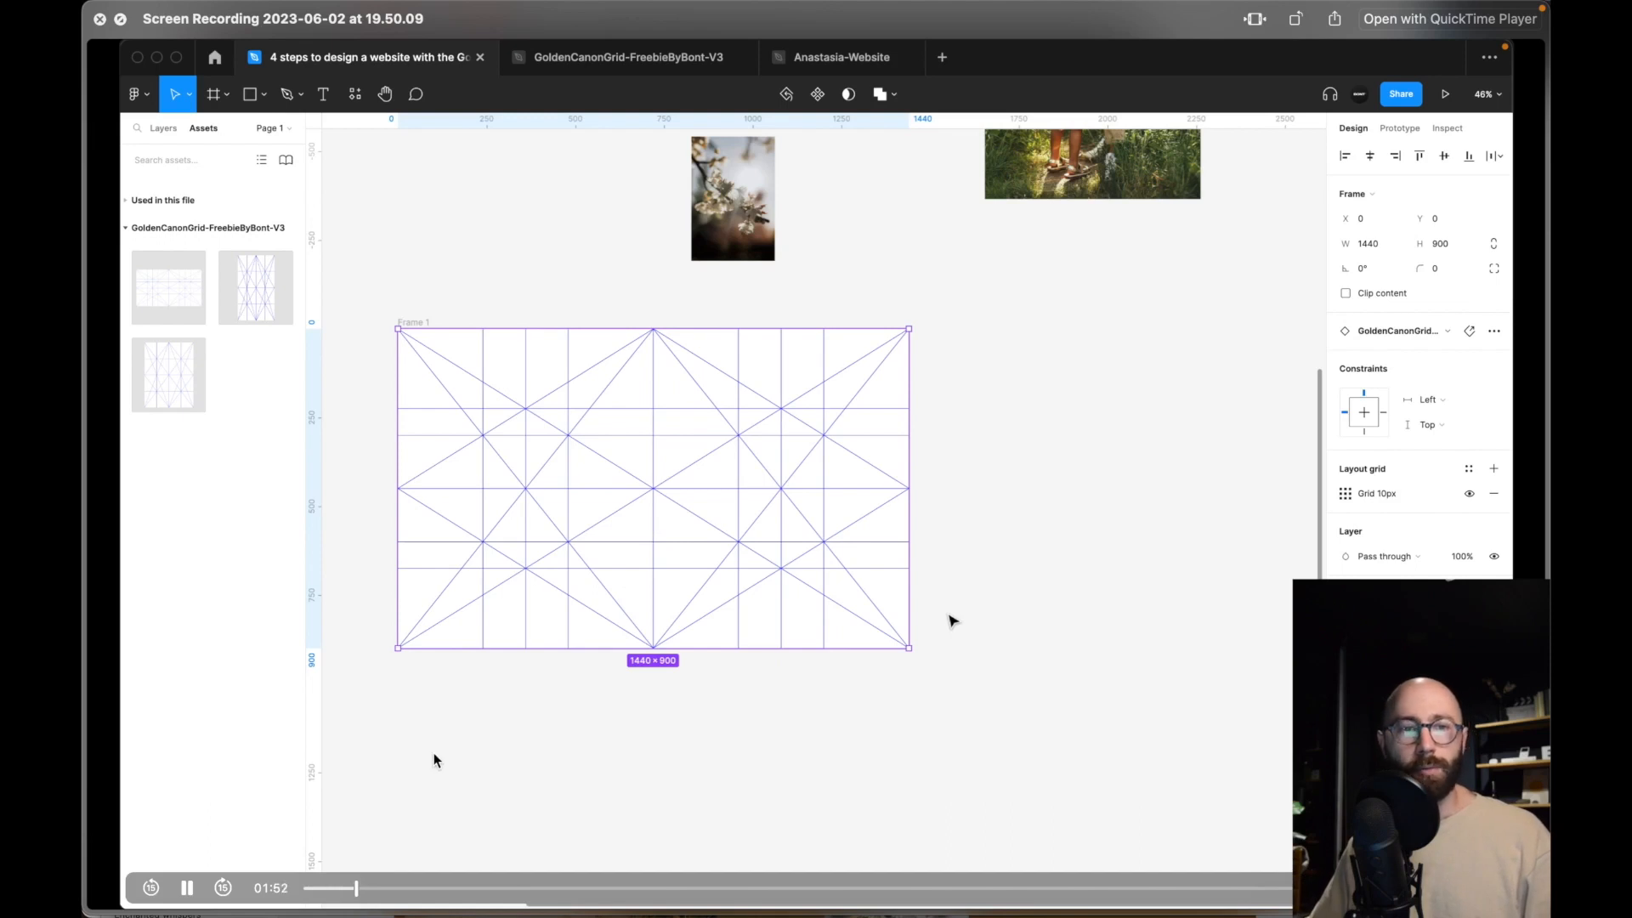
pyautogui.click(186, 886)
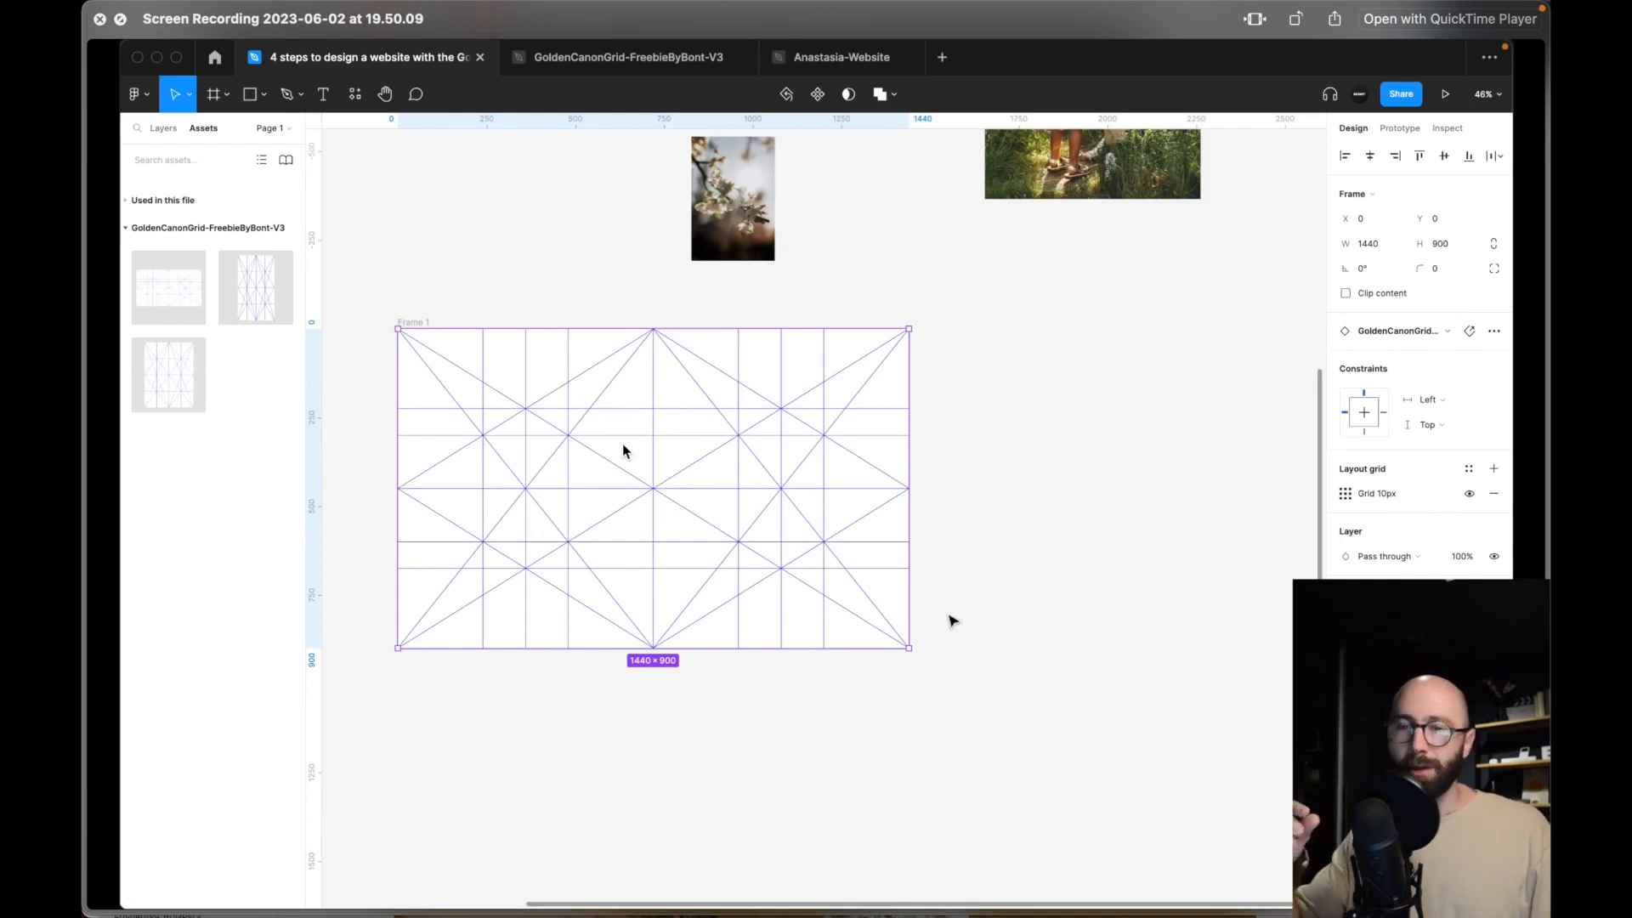
# Skip the recording forward past the hidden grid to the navigation and copyright text laid out in Frame 1.
pyautogui.moveTo(508, 523)
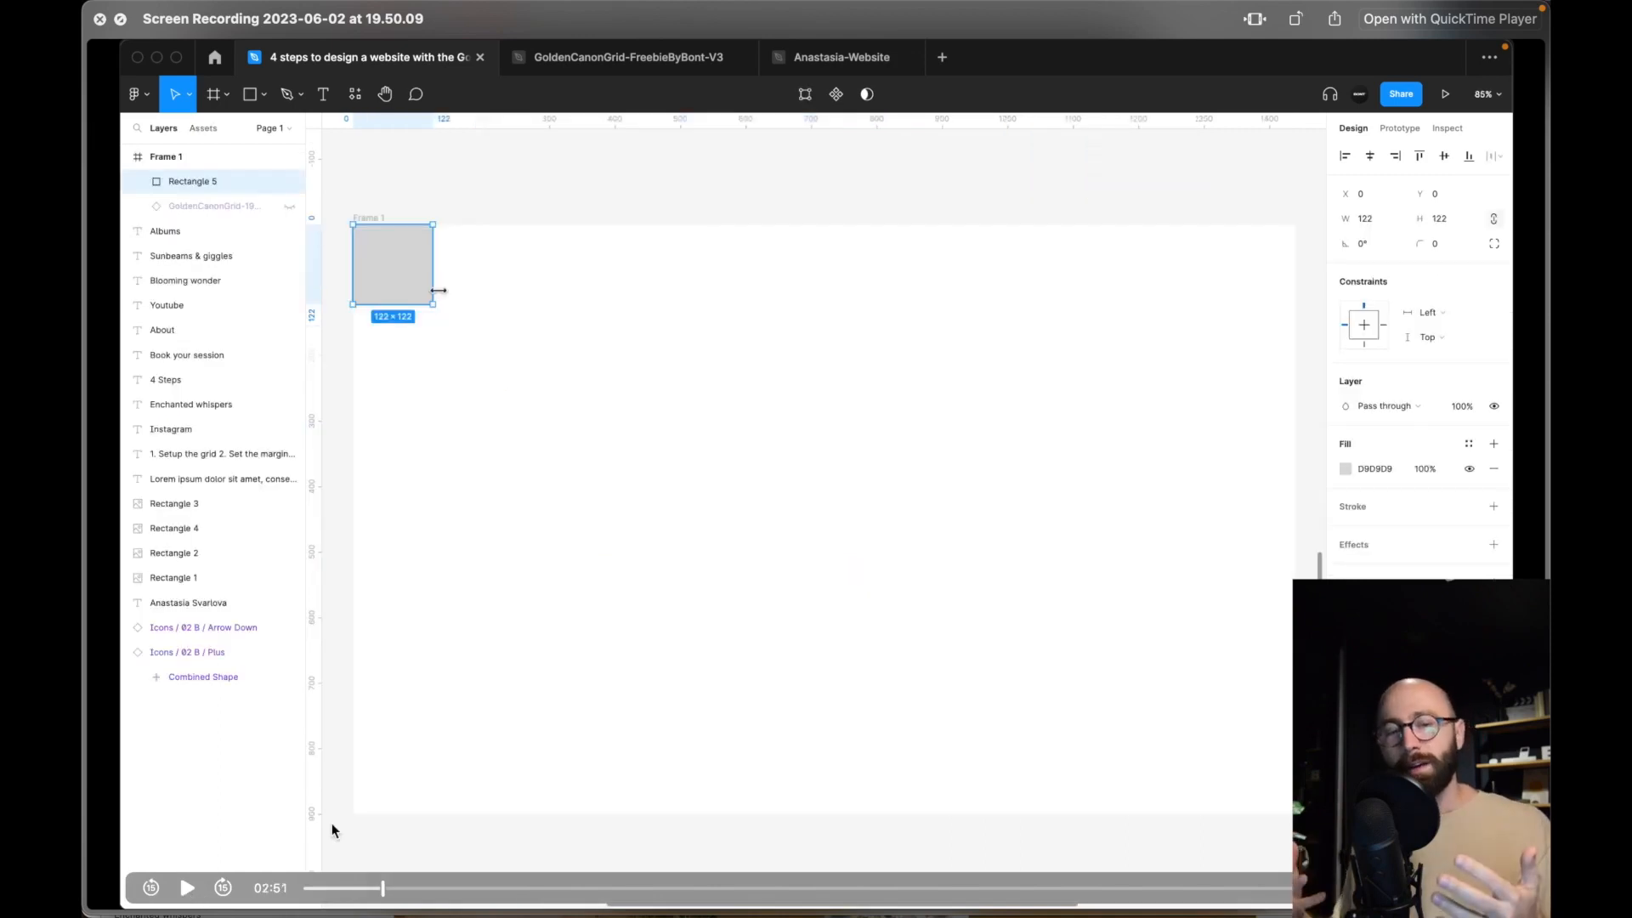
pyautogui.moveTo(377, 889); pyautogui.dragTo(373, 891)
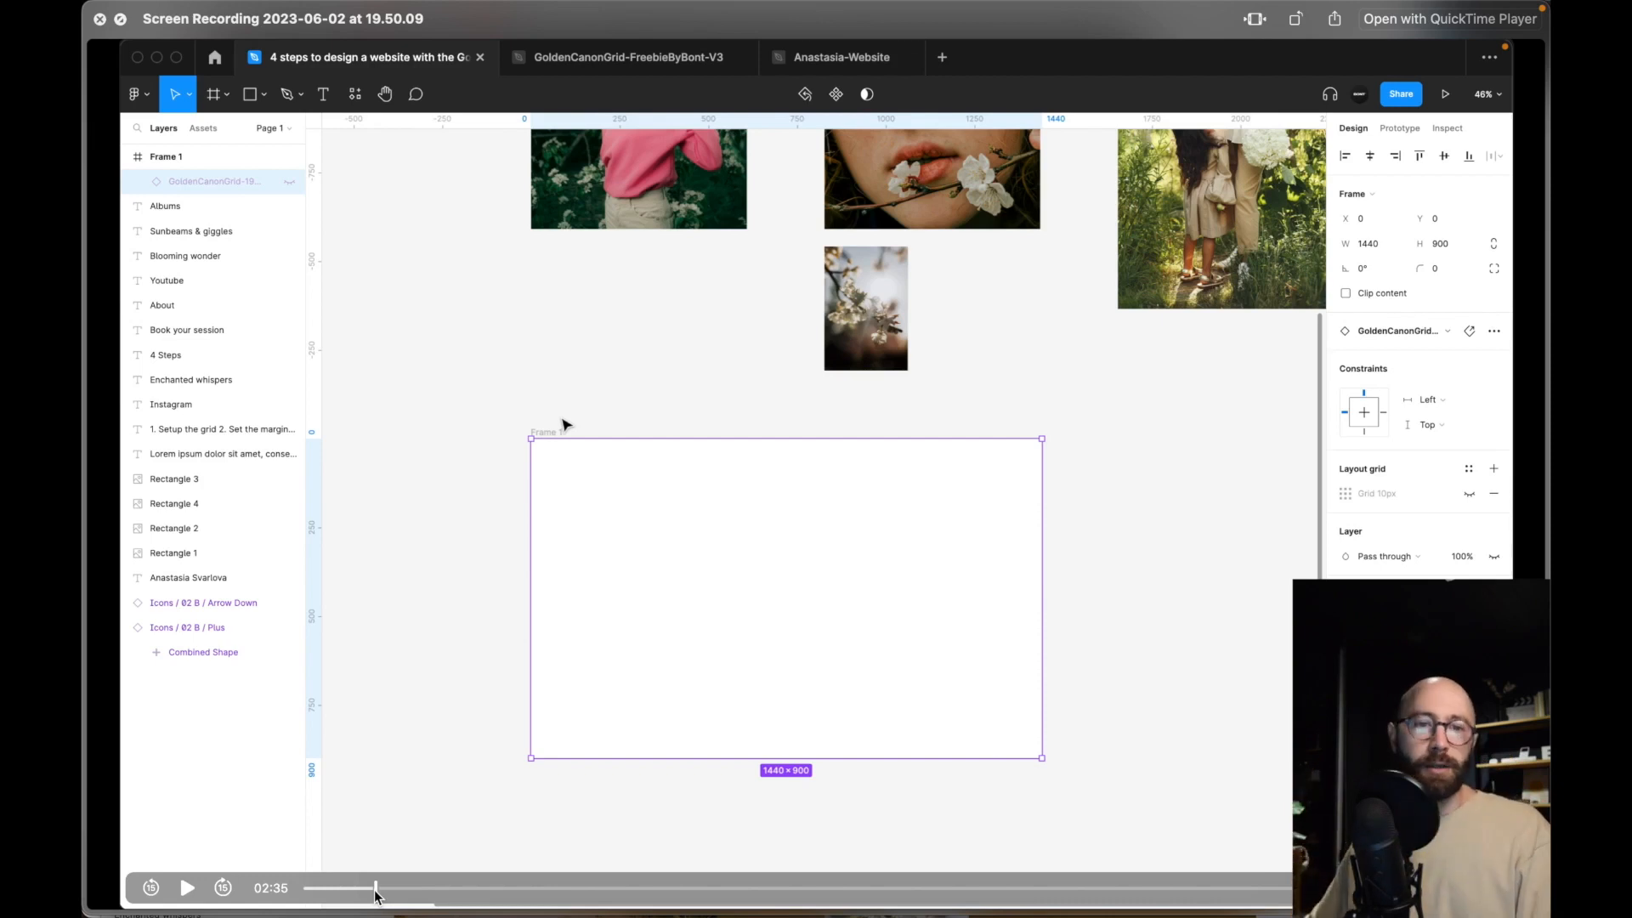
pyautogui.click(187, 893)
pyautogui.click(379, 888)
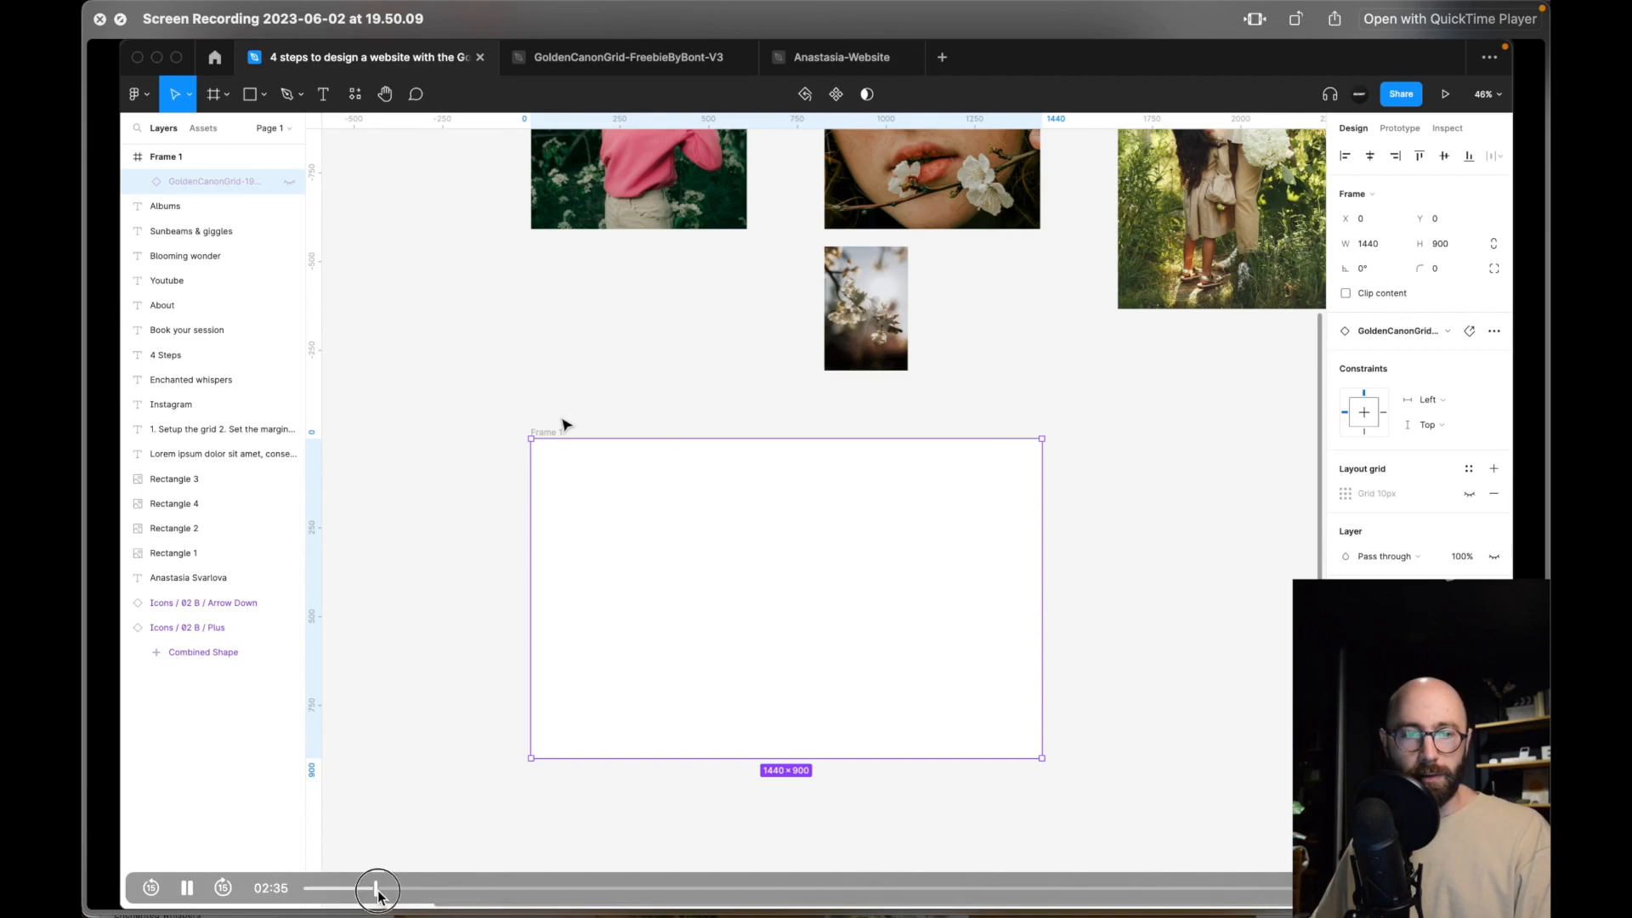
pyautogui.moveTo(379, 888); pyautogui.dragTo(465, 888)
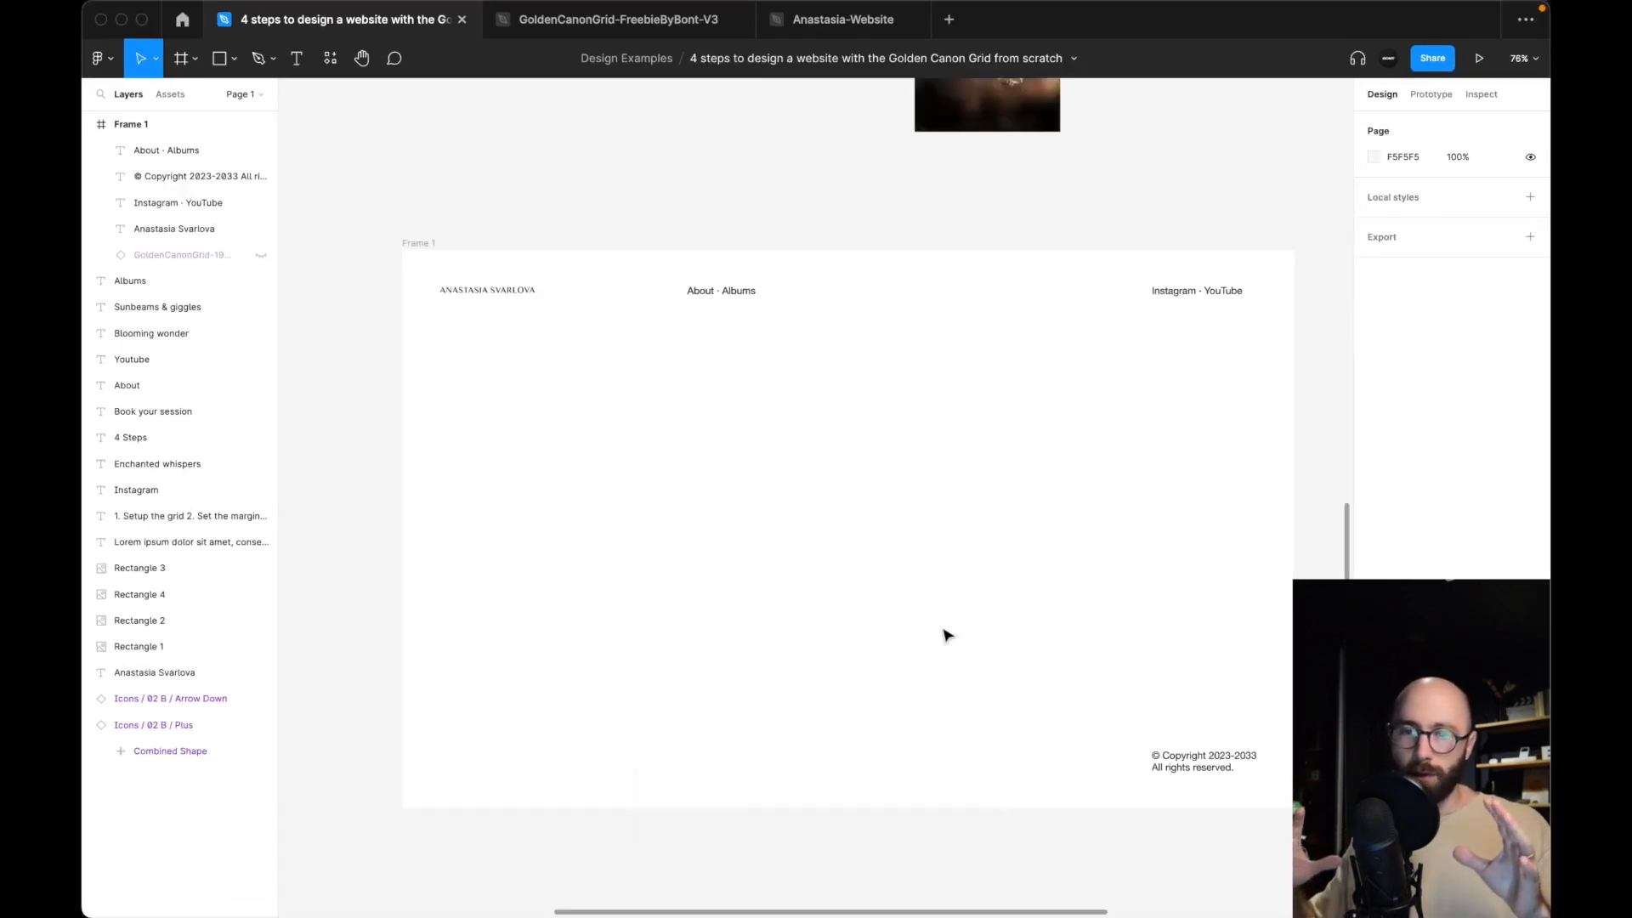
pyautogui.moveTo(740, 637)
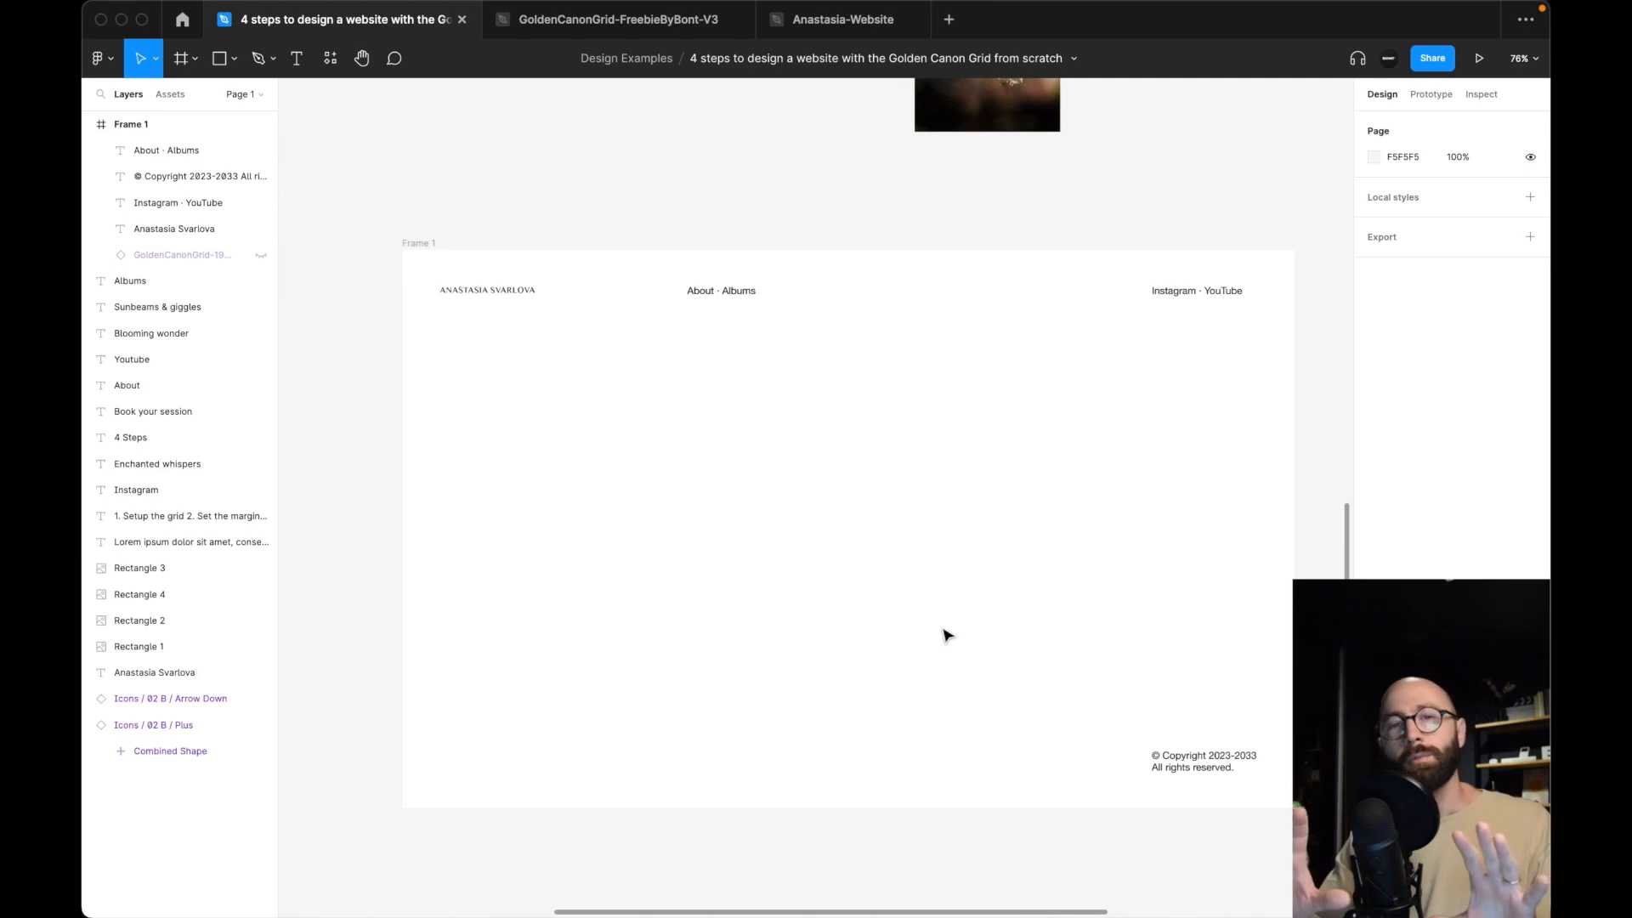
# Skip through the recording to the Enchanted whispers heading and the frame's A72444 background fill, pausing and resuming playback.
pyautogui.moveTo(711, 839); pyautogui.dragTo(720, 841)
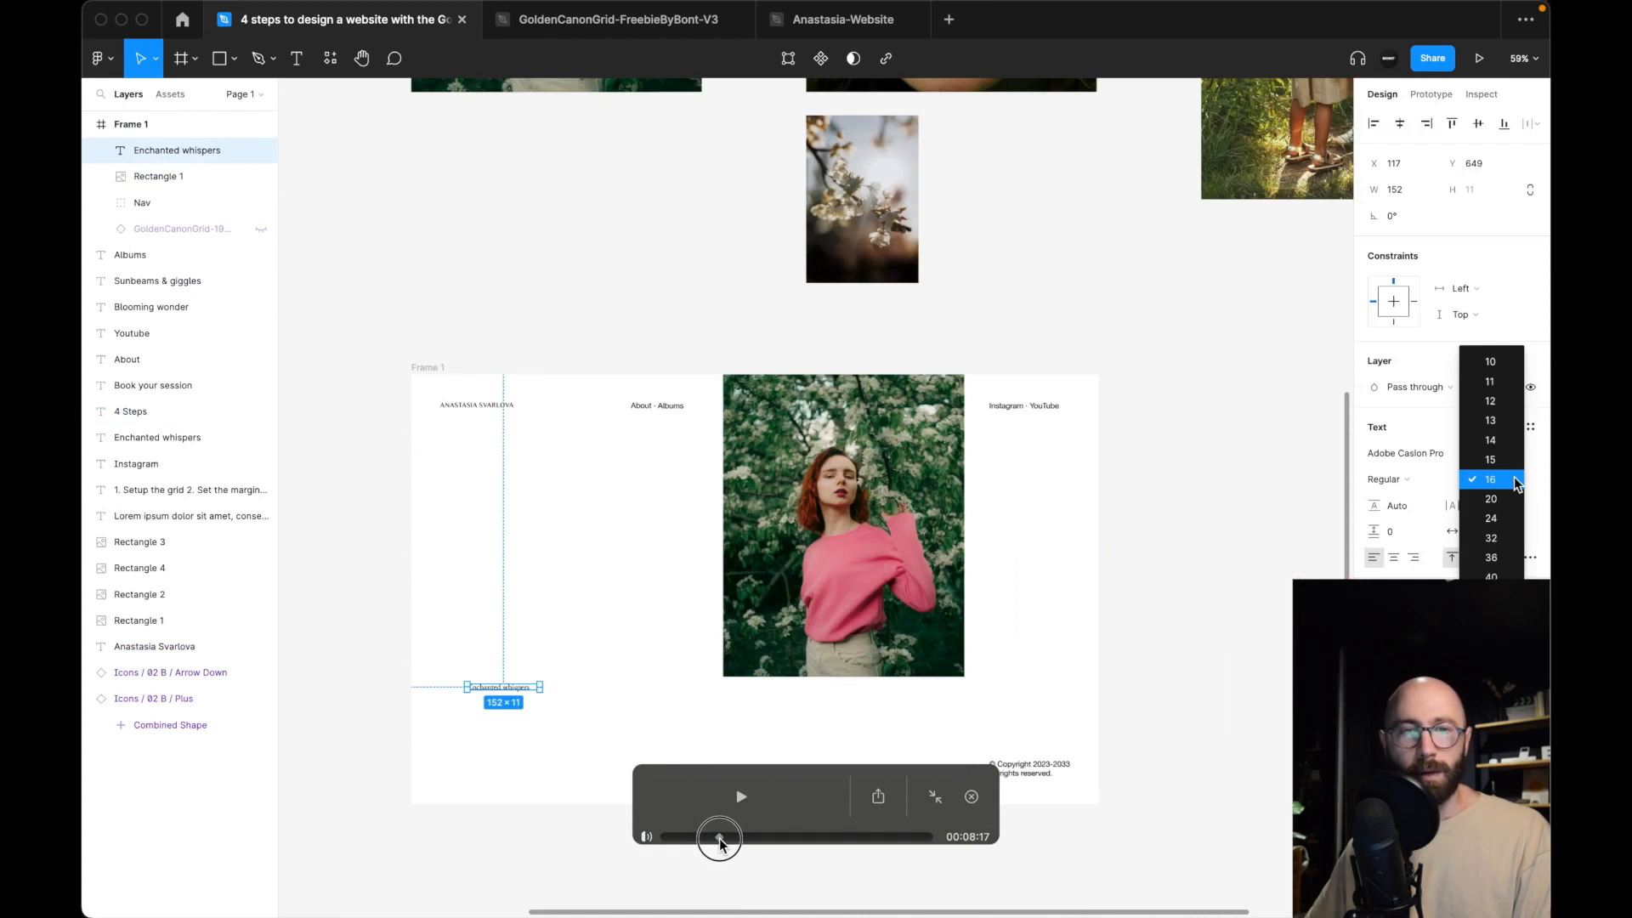
pyautogui.moveTo(719, 841); pyautogui.dragTo(721, 843)
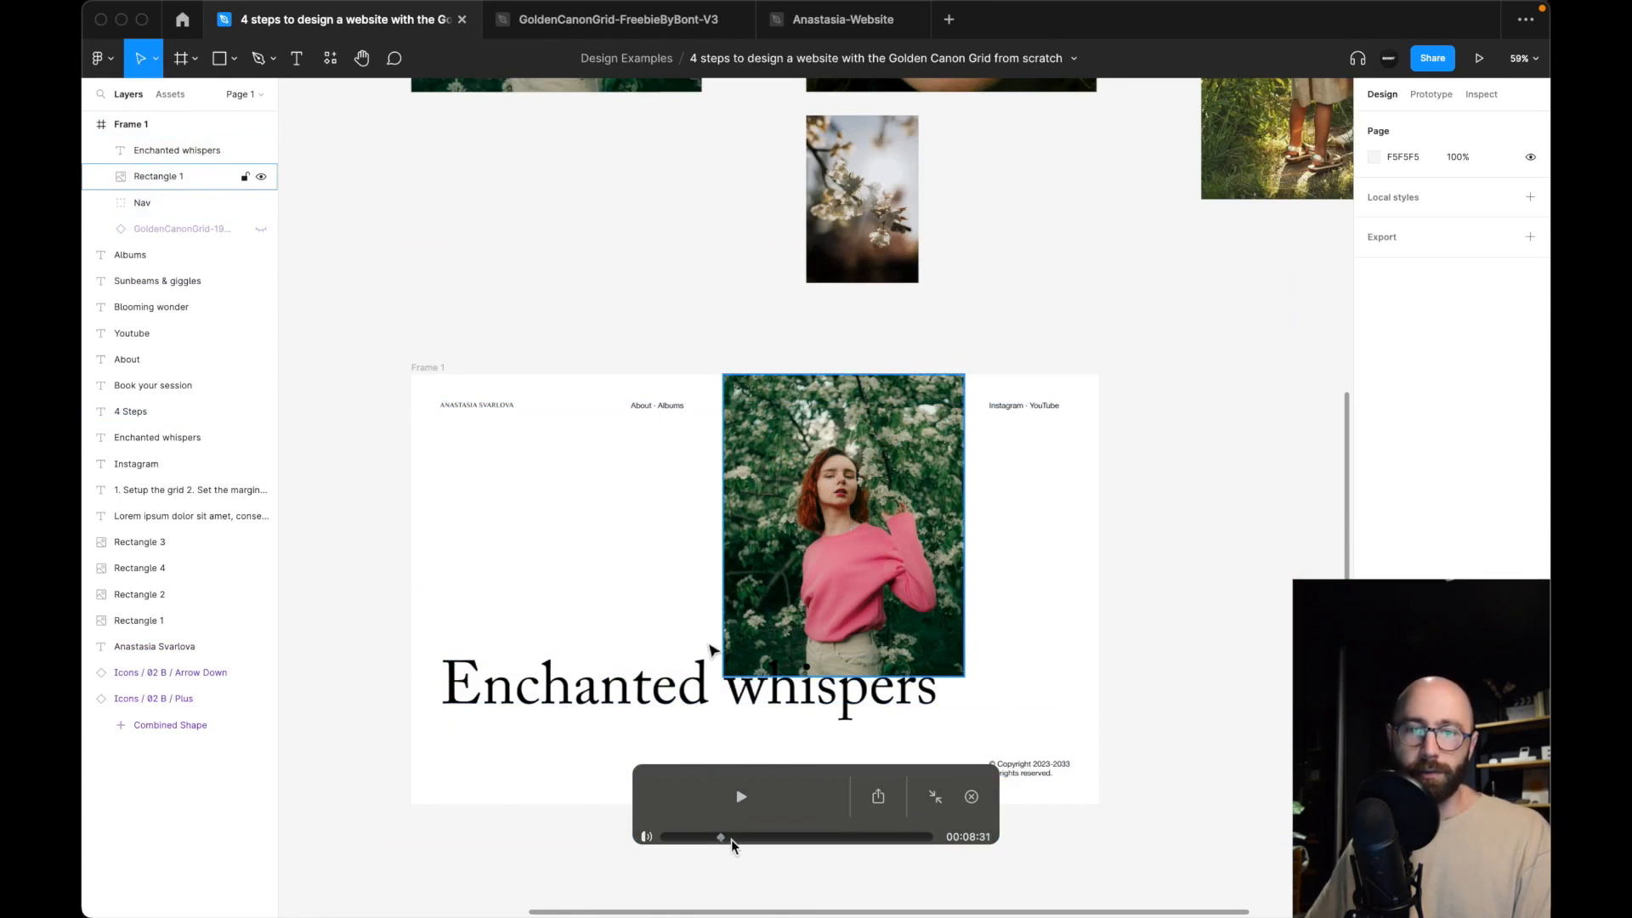
pyautogui.moveTo(721, 842); pyautogui.dragTo(725, 847)
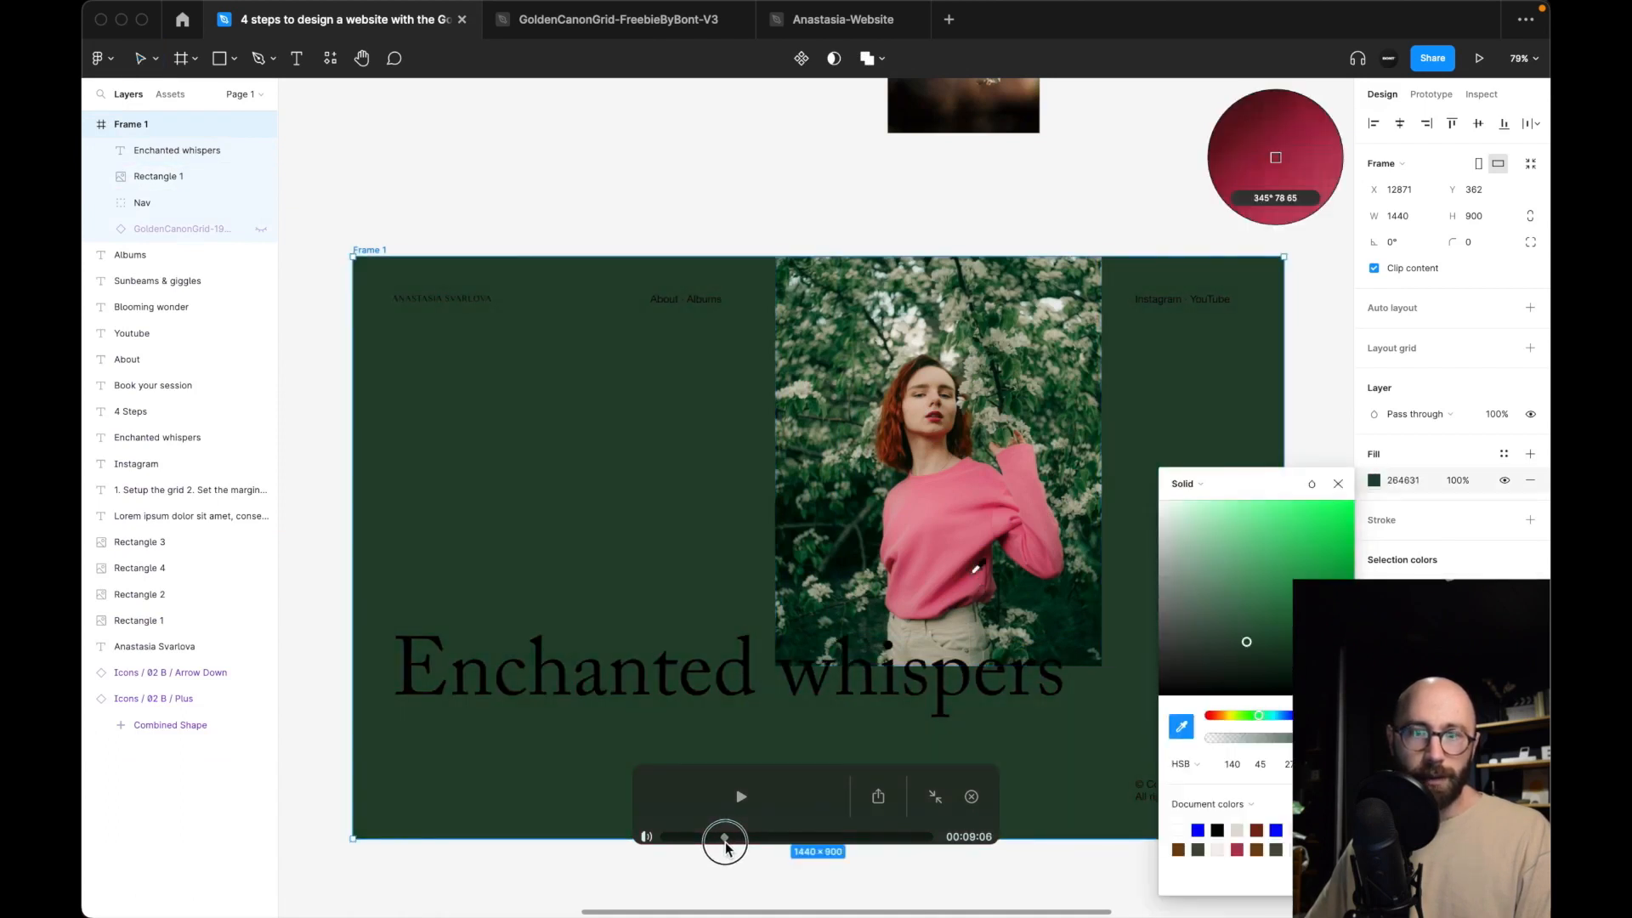
pyautogui.moveTo(725, 846); pyautogui.dragTo(725, 845)
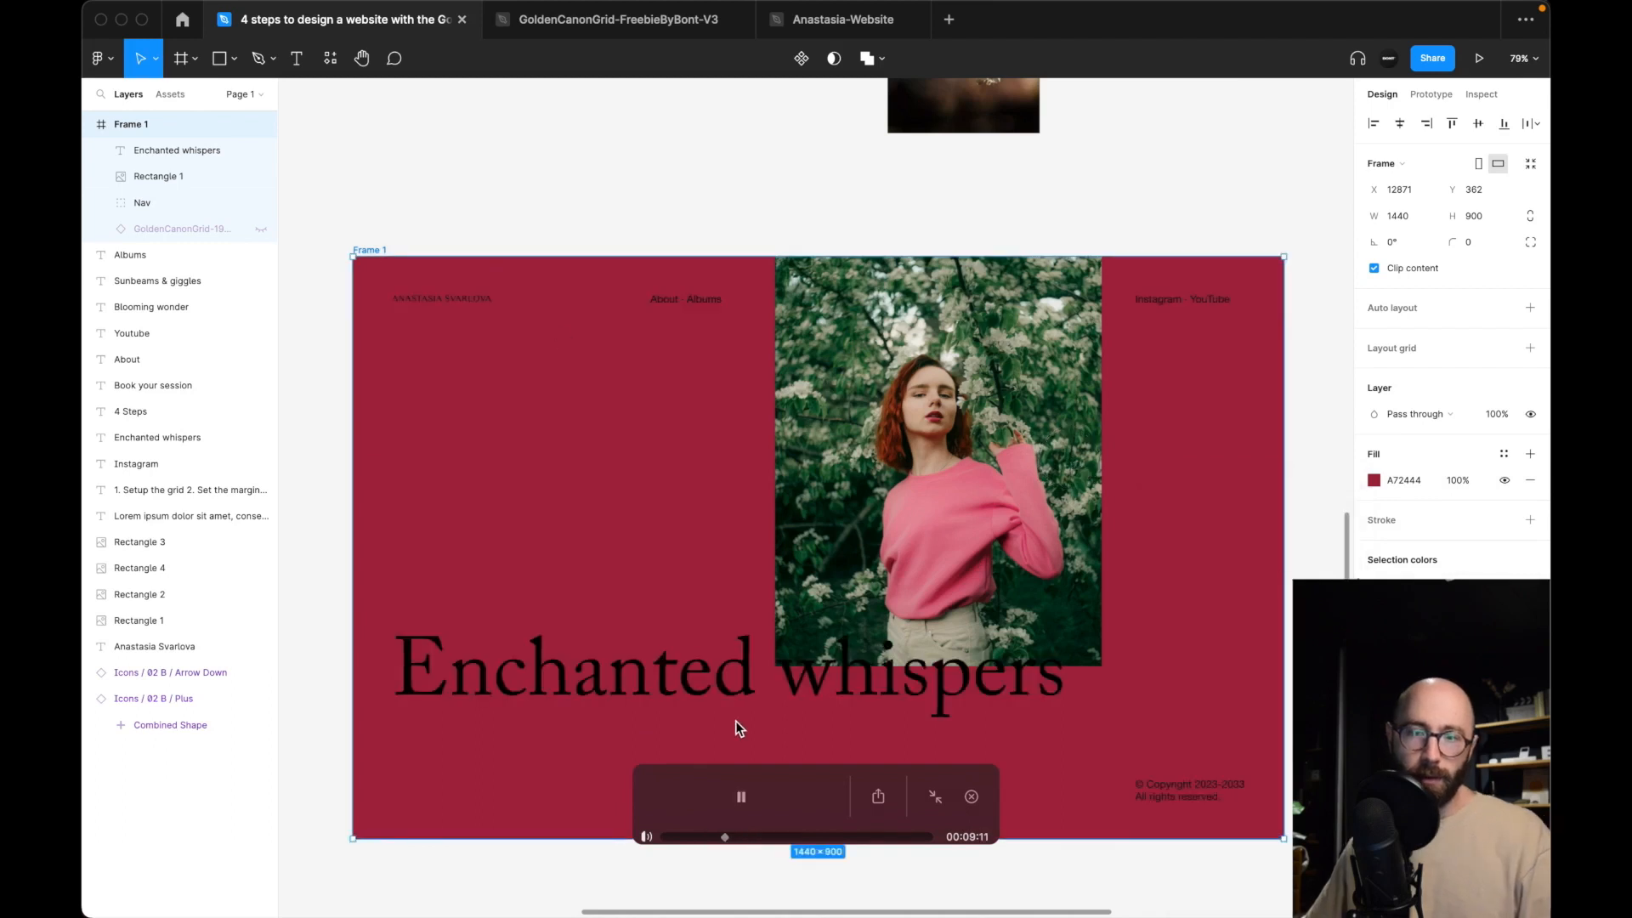
pyautogui.press('space')
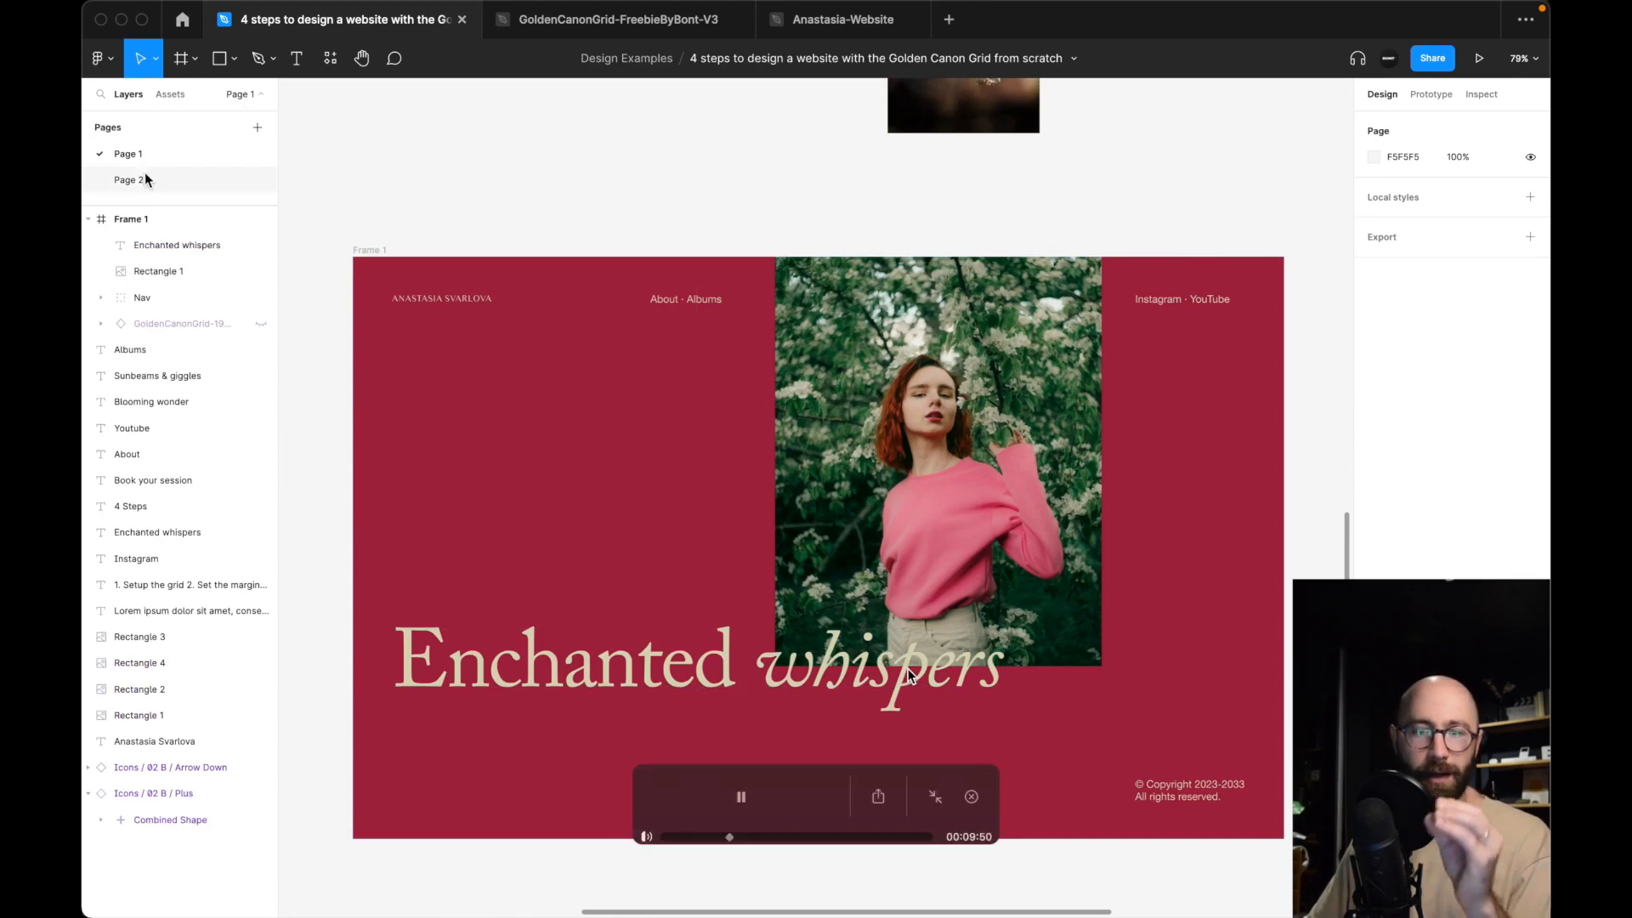
pyautogui.hscroll(-5, 889, 678)
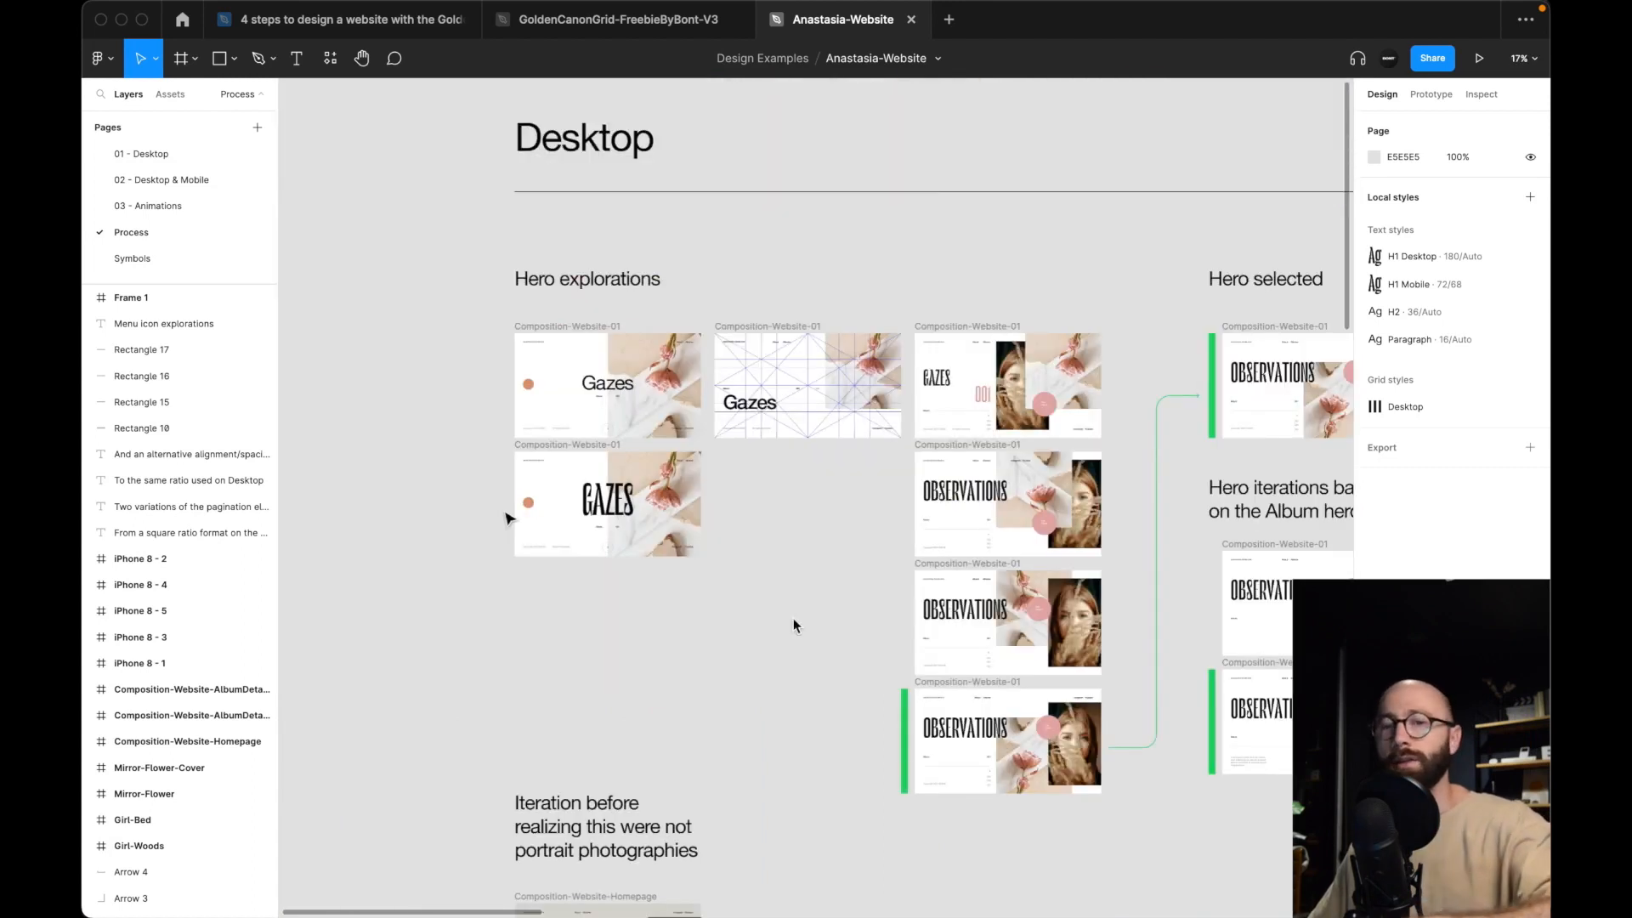
pyautogui.moveTo(808, 619)
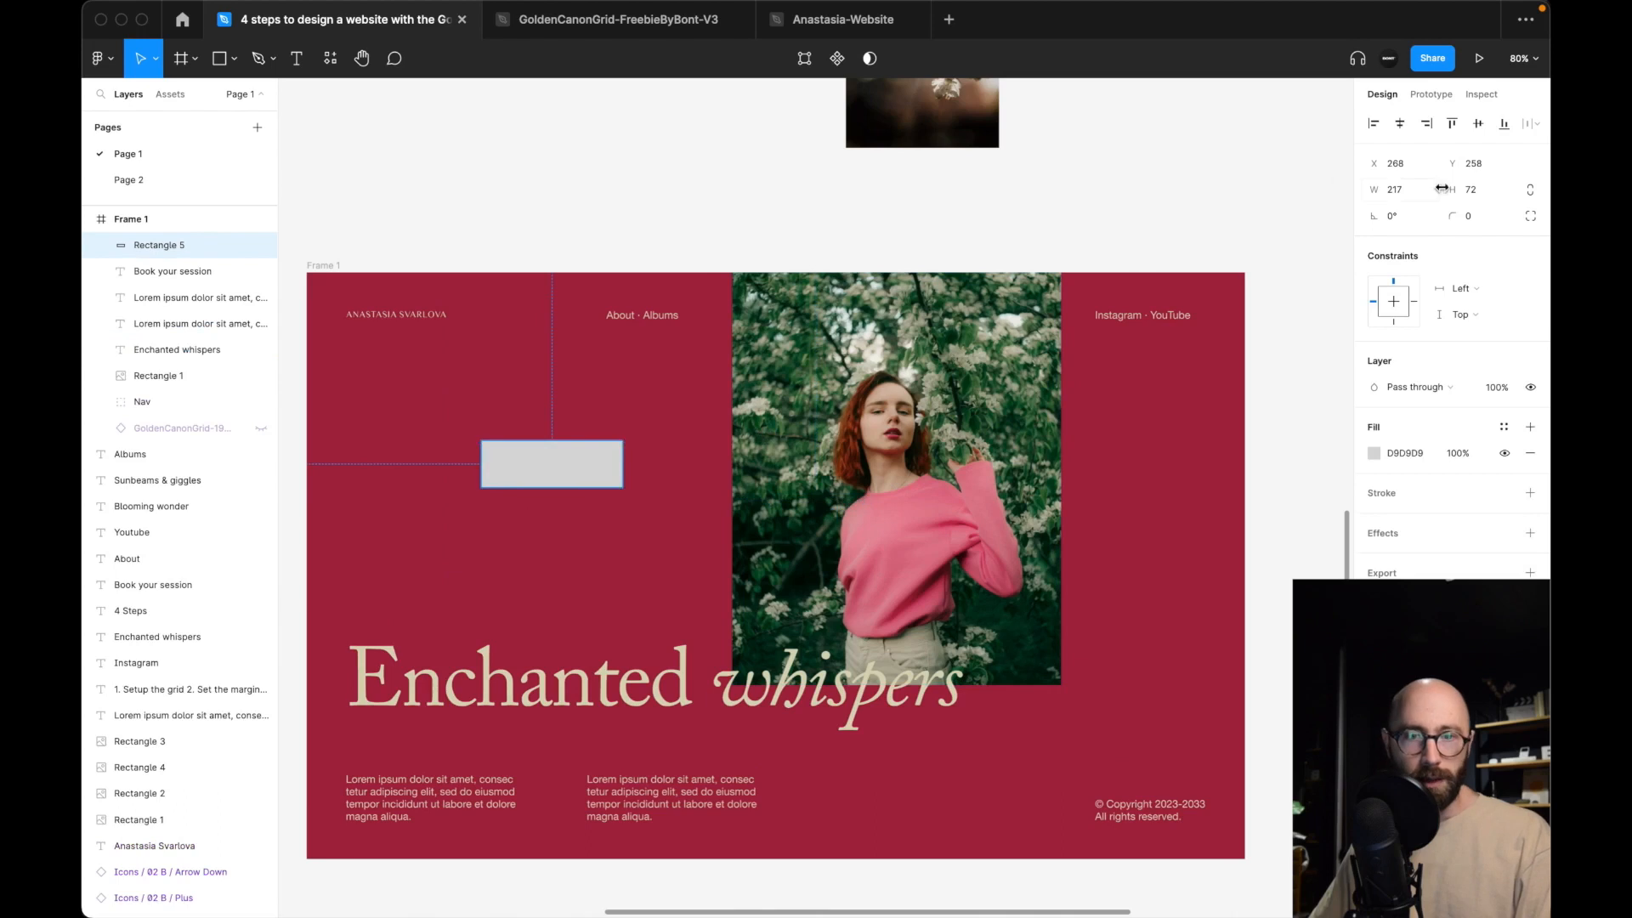
pyautogui.moveTo(808, 629)
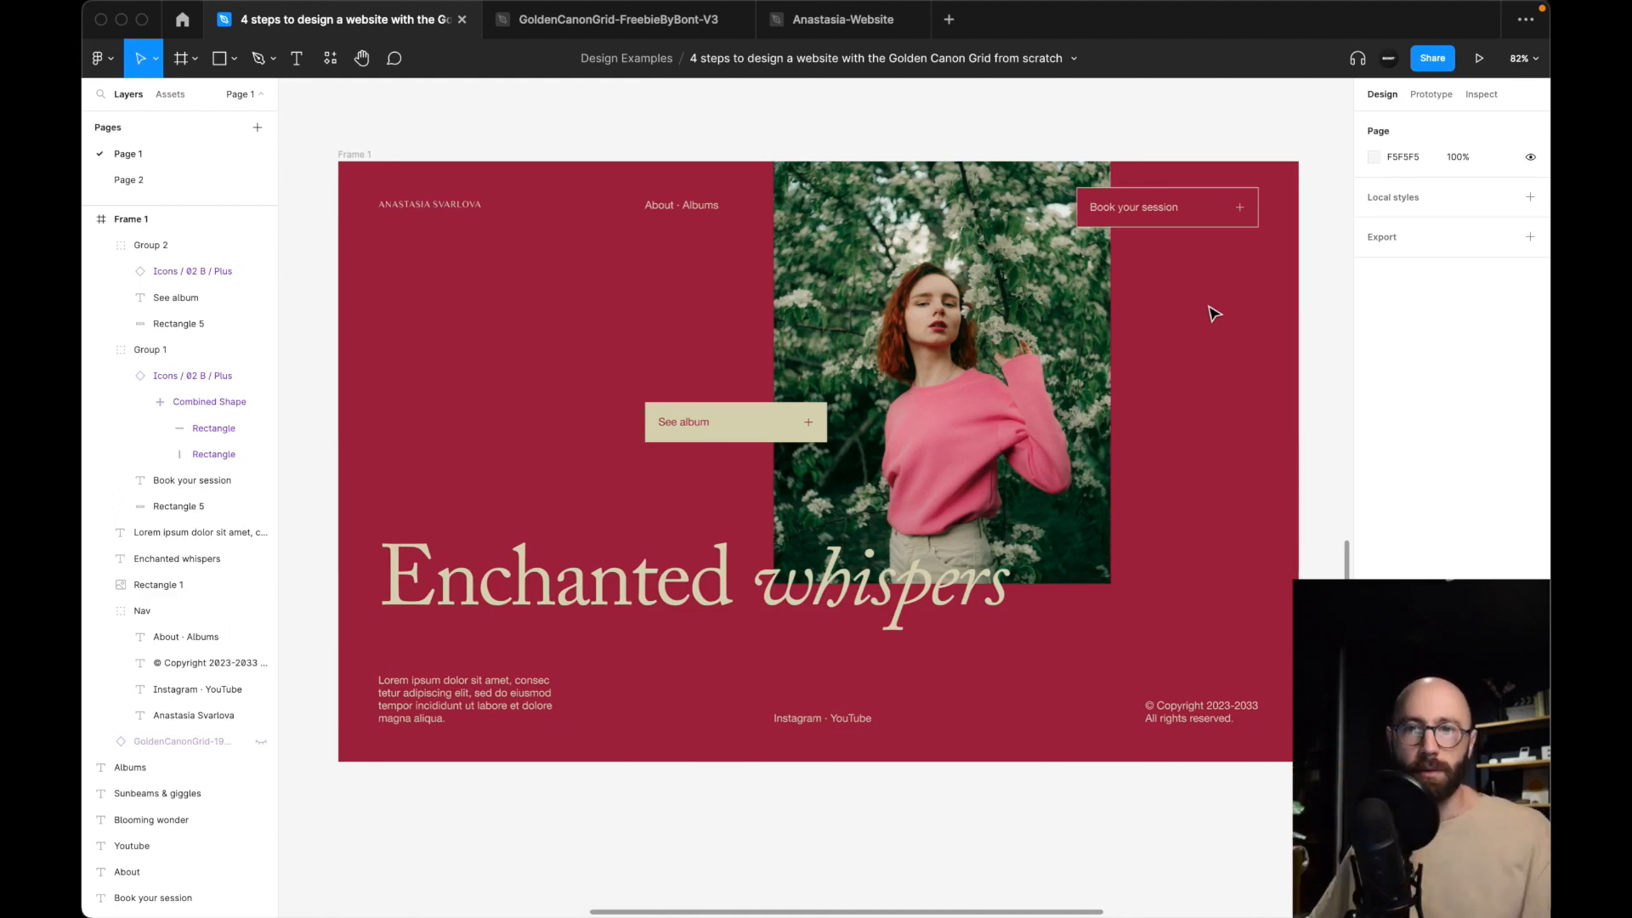
# Undo the last four layout changes in the Enchanted whispers hero frame.
pyautogui.press('super+z')
pyautogui.press('super+z')
pyautogui.press('super+z')
pyautogui.press('super+z')
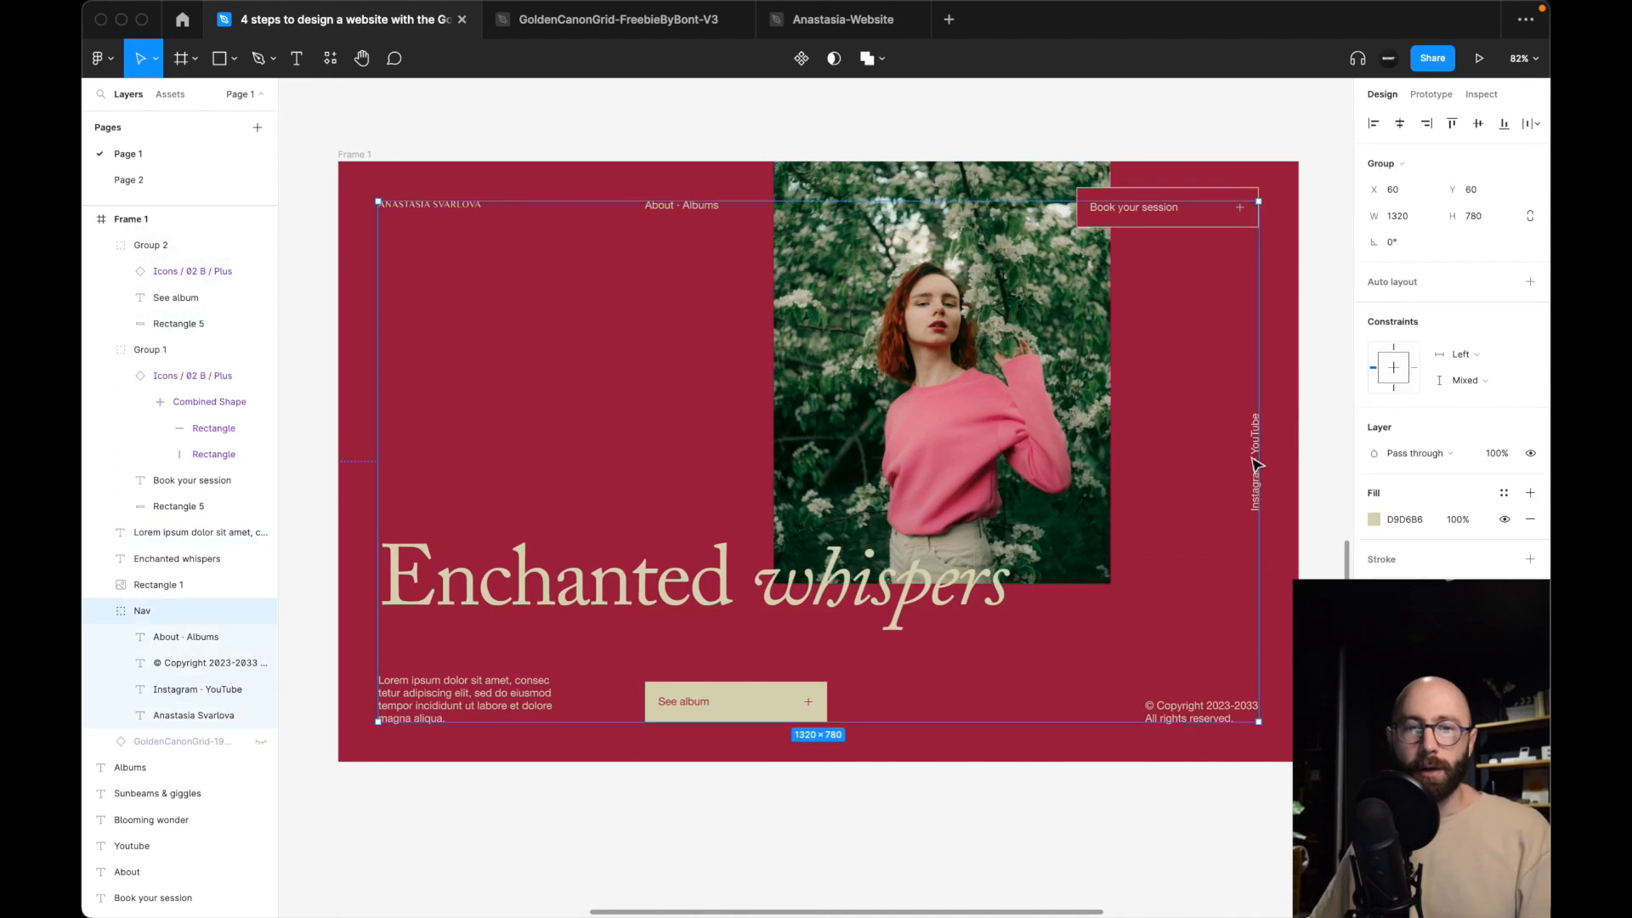
# Show the rulers and check the See album button's alignment with the About · Albums link.
pyautogui.click(1190, 527)
pyautogui.click(716, 715)
pyautogui.keyDown('shift'); pyautogui.keyDown('super'); pyautogui.click(682, 206); pyautogui.keyUp('super'); pyautogui.keyUp('shift')
pyautogui.click(593, 482)
pyautogui.hotkey('shift', 'r')
pyautogui.click(762, 709)
pyautogui.click(741, 761)
# Check the heading's alignment with the paragraph below it, and compare the About · Albums link with the See album button.
pyautogui.keyDown('super'); pyautogui.click(682, 207); pyautogui.keyUp('super')
pyautogui.keyDown('shift'); pyautogui.click(680, 697); pyautogui.keyUp('shift')
pyautogui.click(512, 593)
pyautogui.keyDown('shift'); pyautogui.click(476, 695); pyautogui.keyUp('shift')
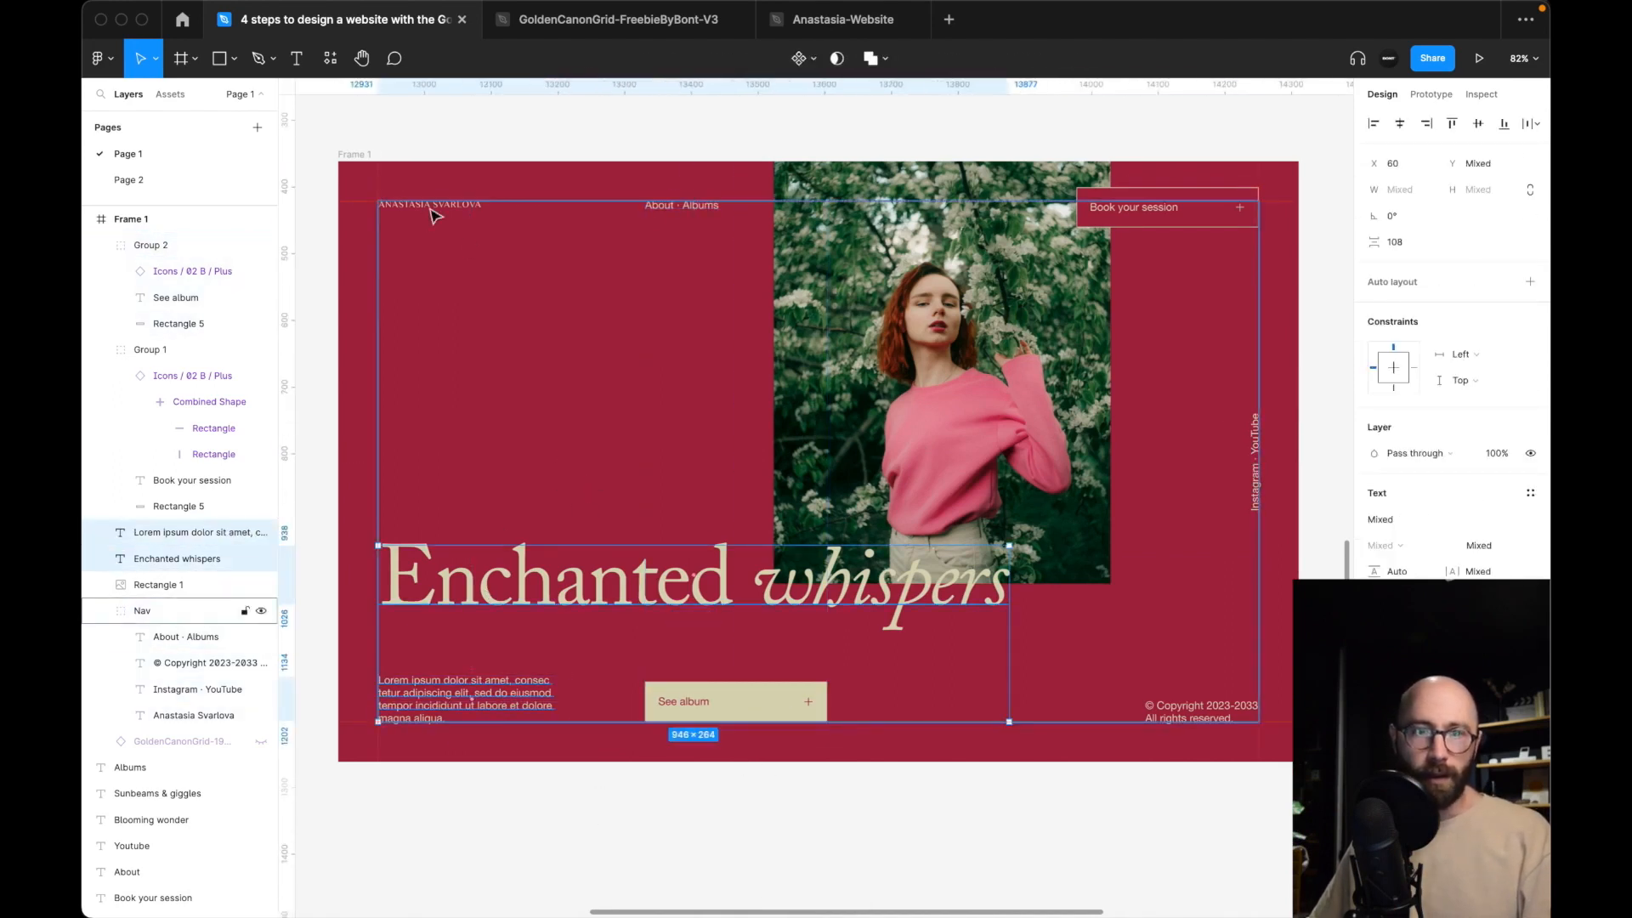
pyautogui.moveTo(1148, 215); pyautogui.dragTo(1147, 212)
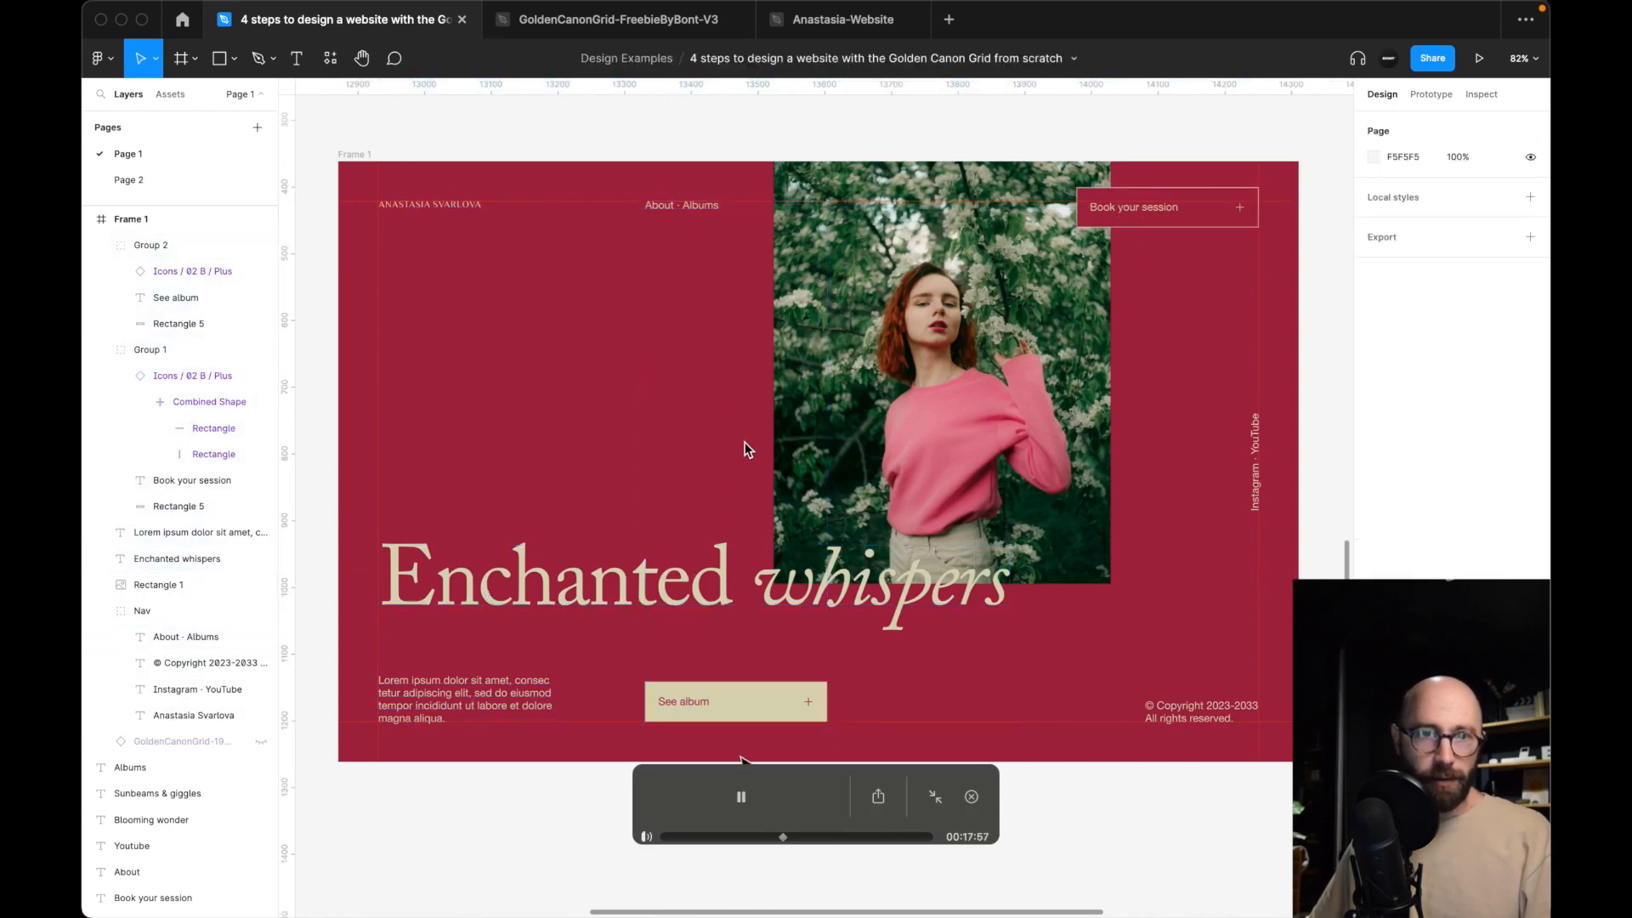
pyautogui.keyDown('super'); pyautogui.click(682, 205); pyautogui.keyUp('super')
pyautogui.keyDown('shift'); pyautogui.click(783, 704); pyautogui.keyUp('shift')
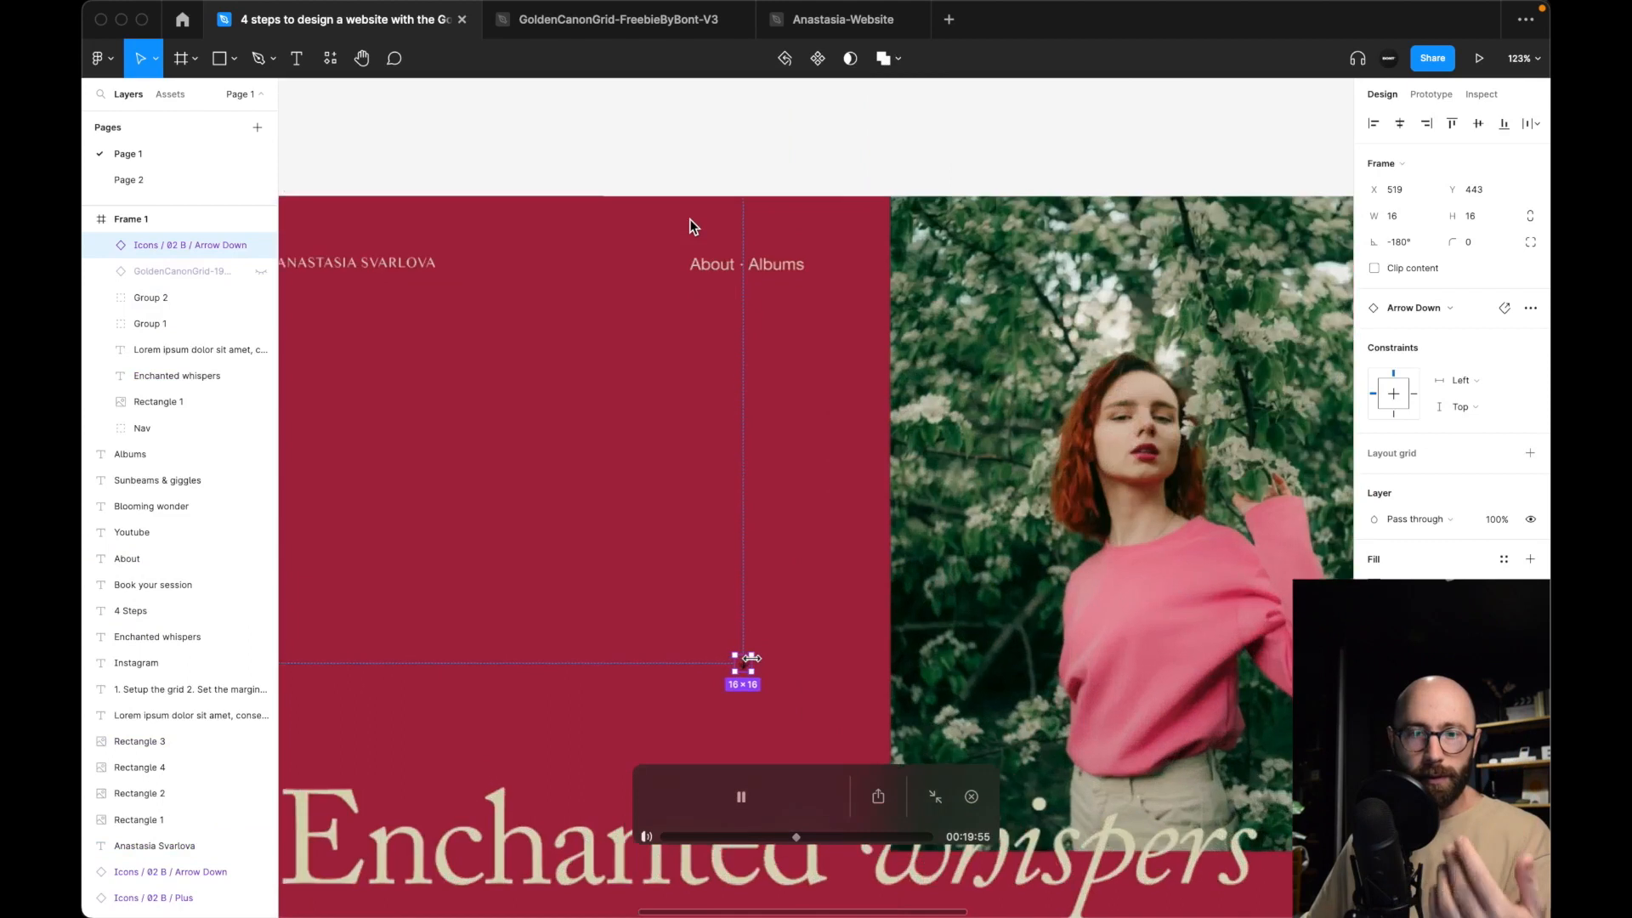
# Move the rotated arrow icon upward beneath the About · Albums link in the hero frame.
pyautogui.moveTo(694, 644); pyautogui.dragTo(706, 572)
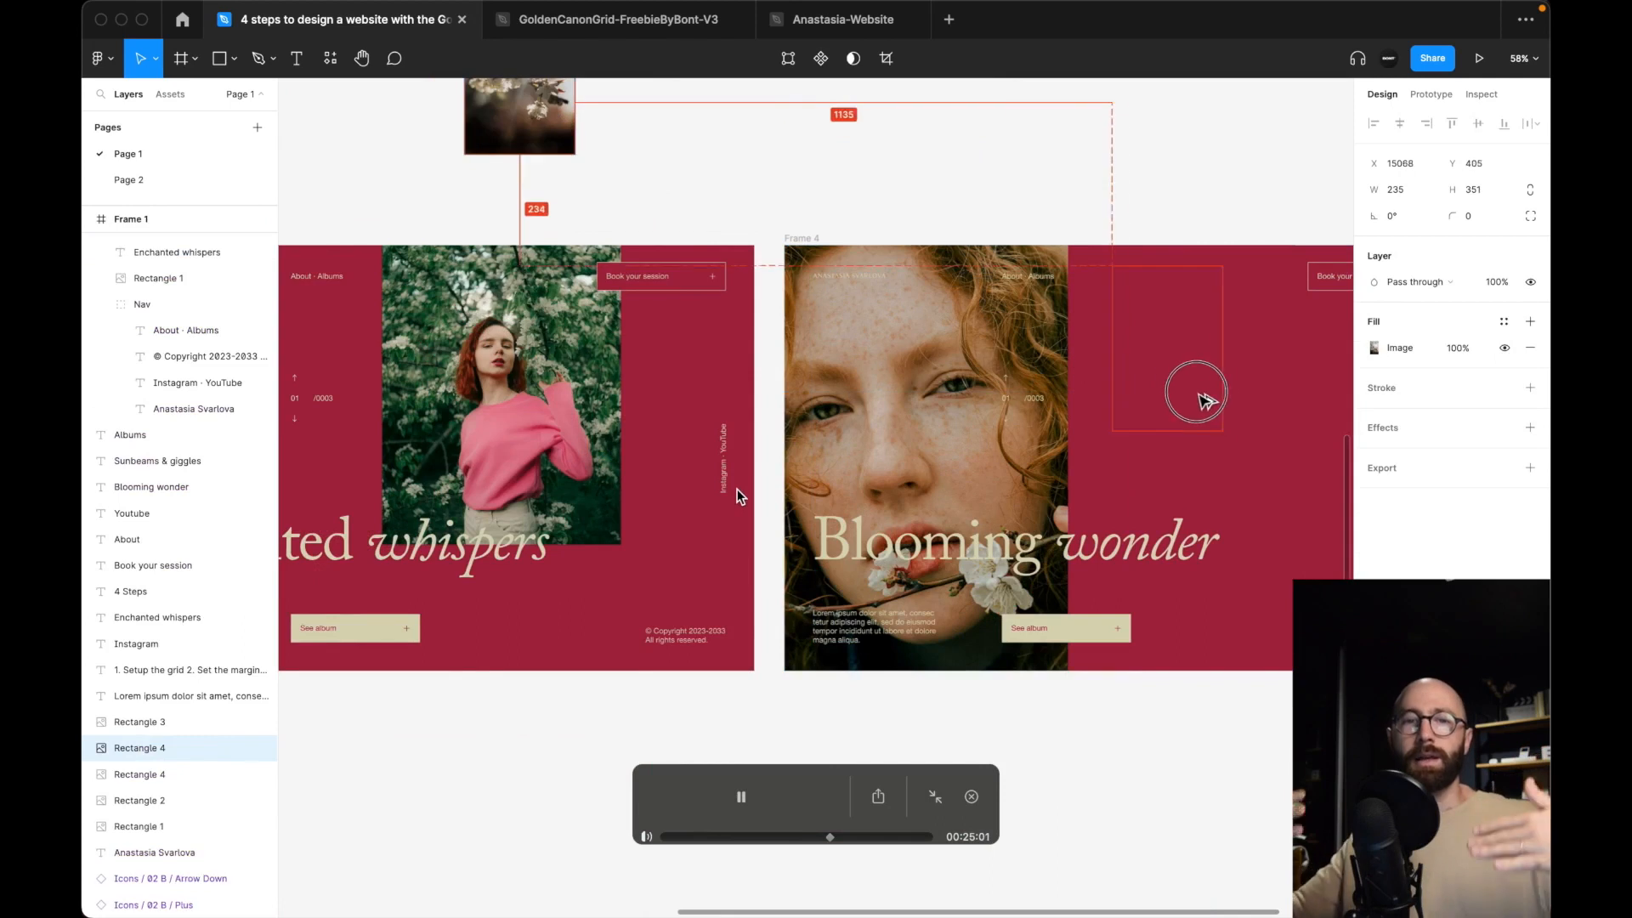
pyautogui.moveTo(745, 486)
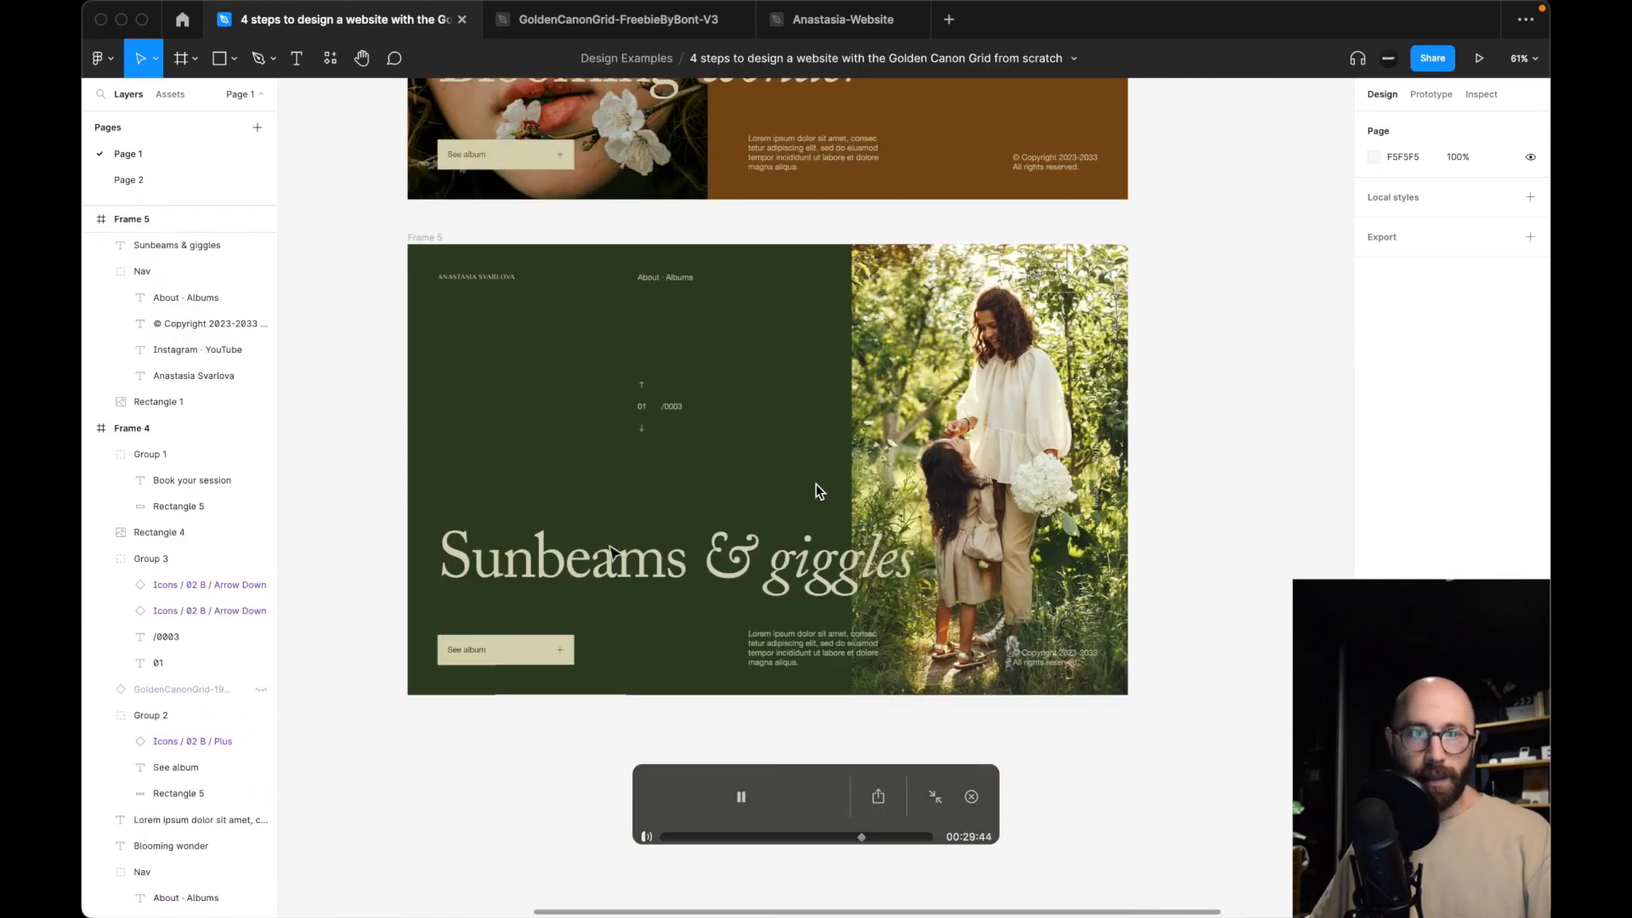
# Italicize "& giggles" in the Sunbeams & giggles heading of the green hero frame.
pyautogui.click(611, 550)
pyautogui.press('Escape')
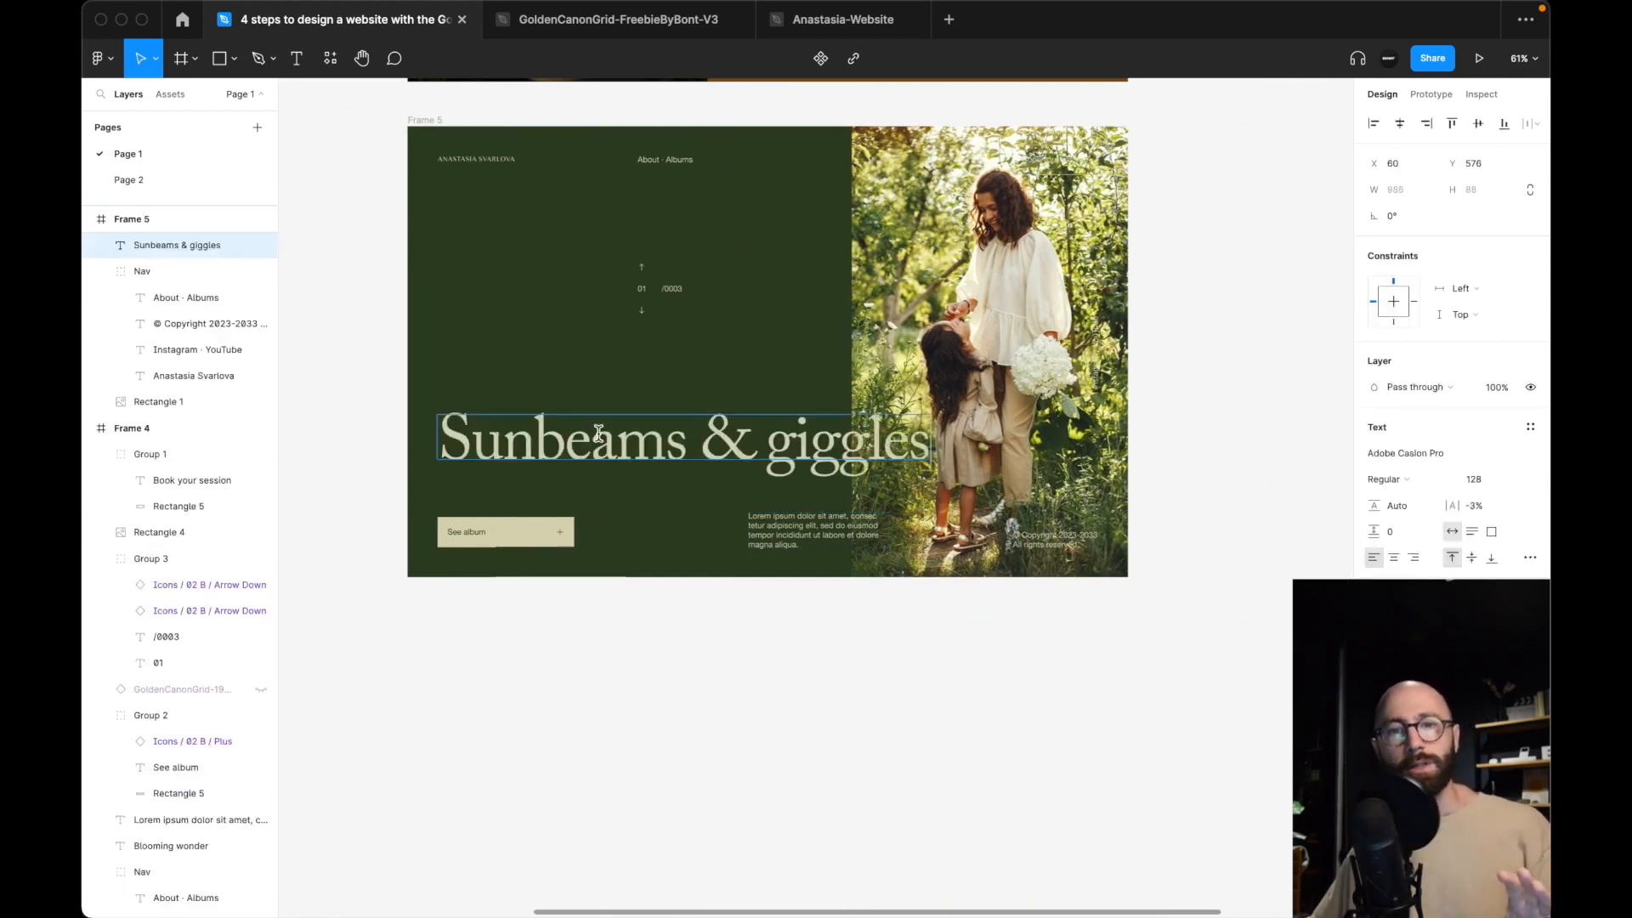
pyautogui.moveTo(704, 438); pyautogui.dragTo(931, 440)
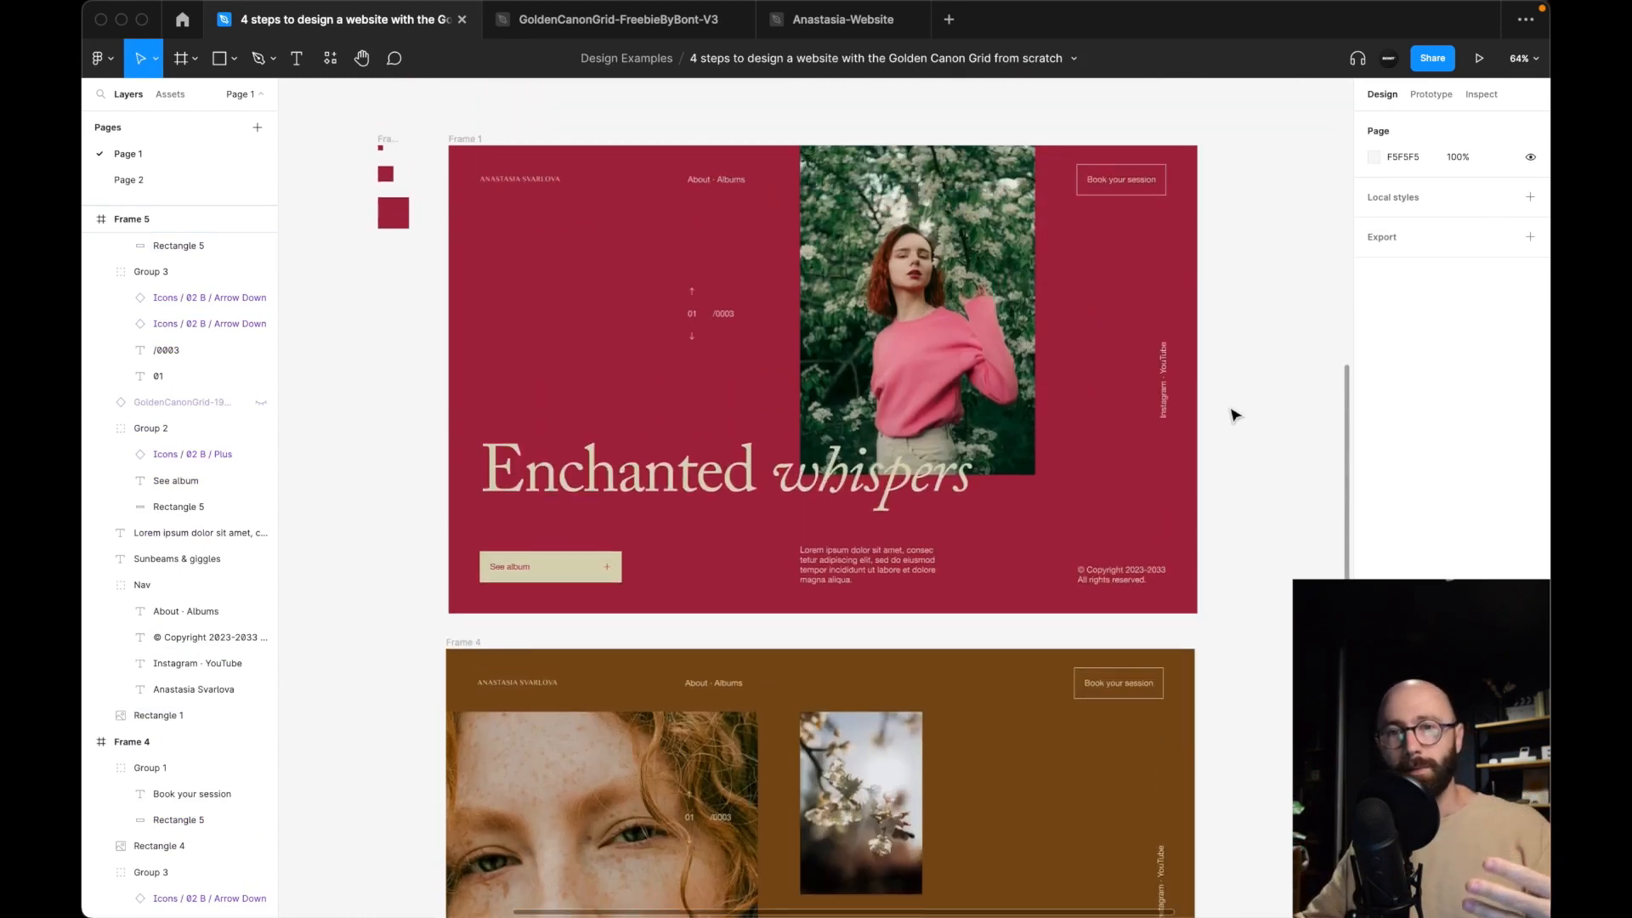
# Show the hidden GoldenCanonGrid layer in the Enchanted whispers frame and bring it in front of all other content.
pyautogui.scroll(-14, 1235, 416)
pyautogui.scroll(3, 1236, 416)
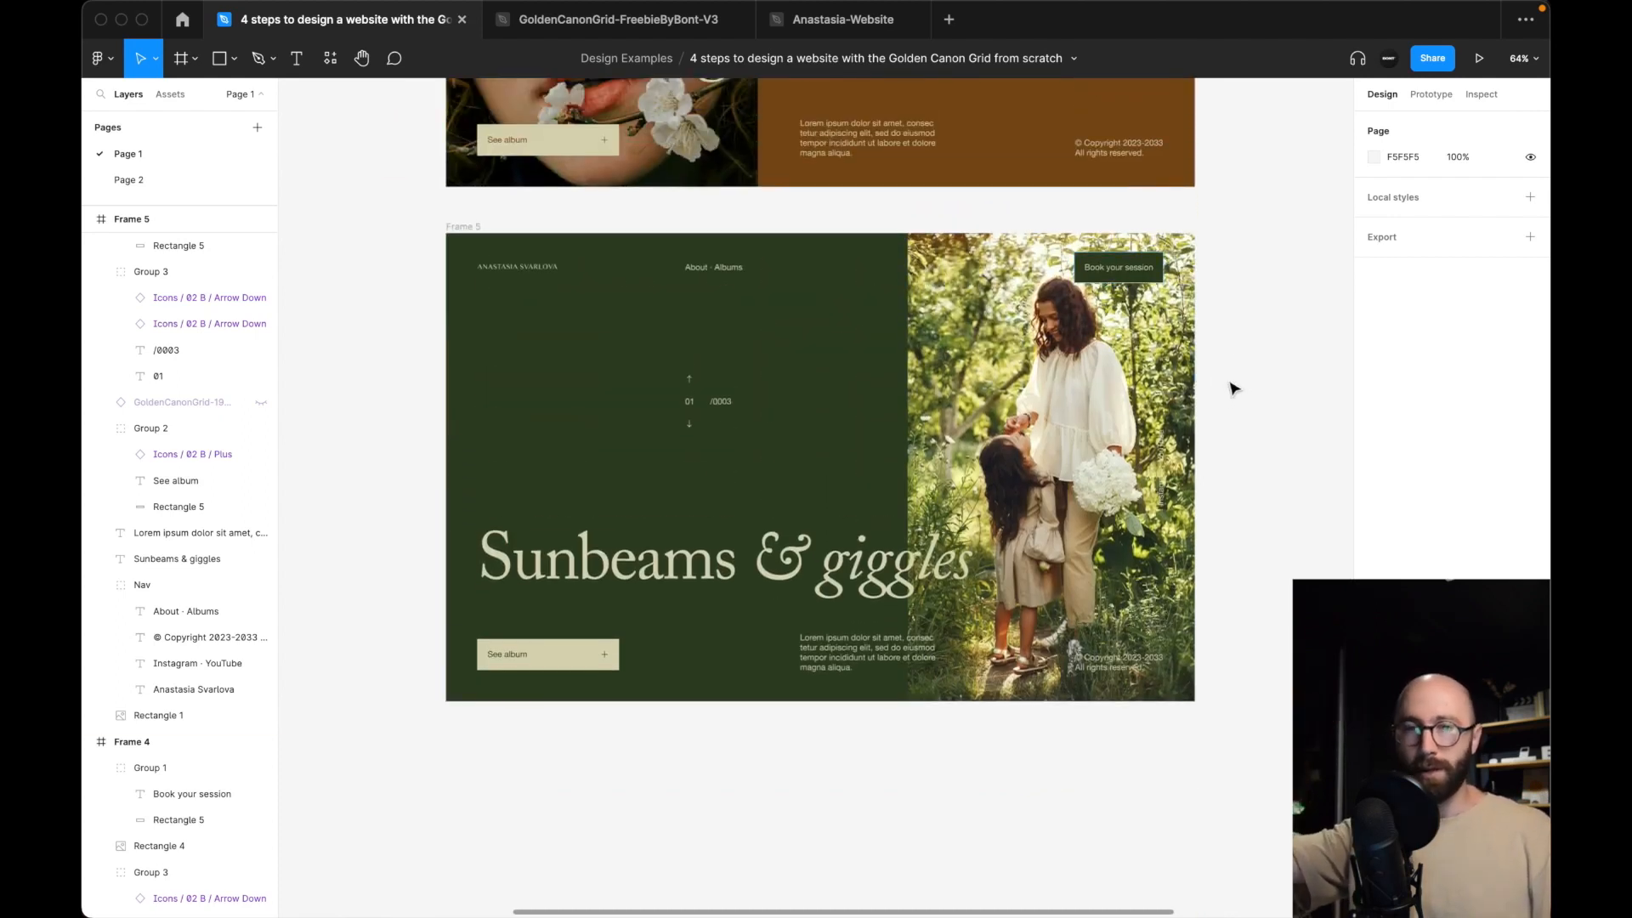
pyautogui.scroll(-6, 721, 554)
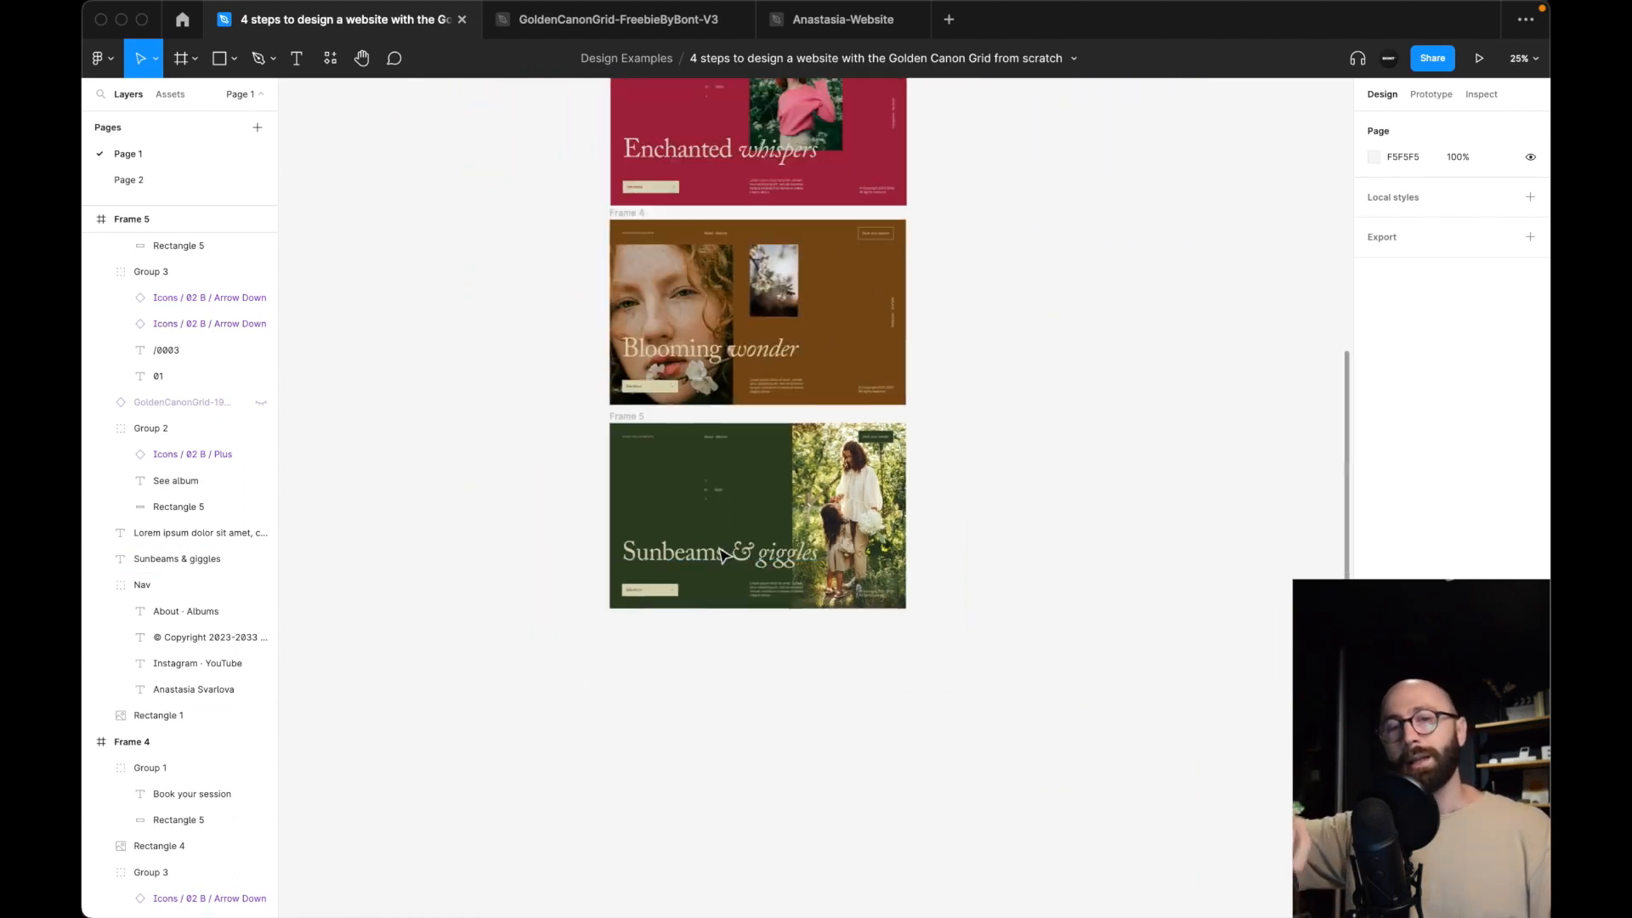
pyautogui.scroll(3, 720, 554)
pyautogui.scroll(2, 720, 554)
pyautogui.click(627, 371)
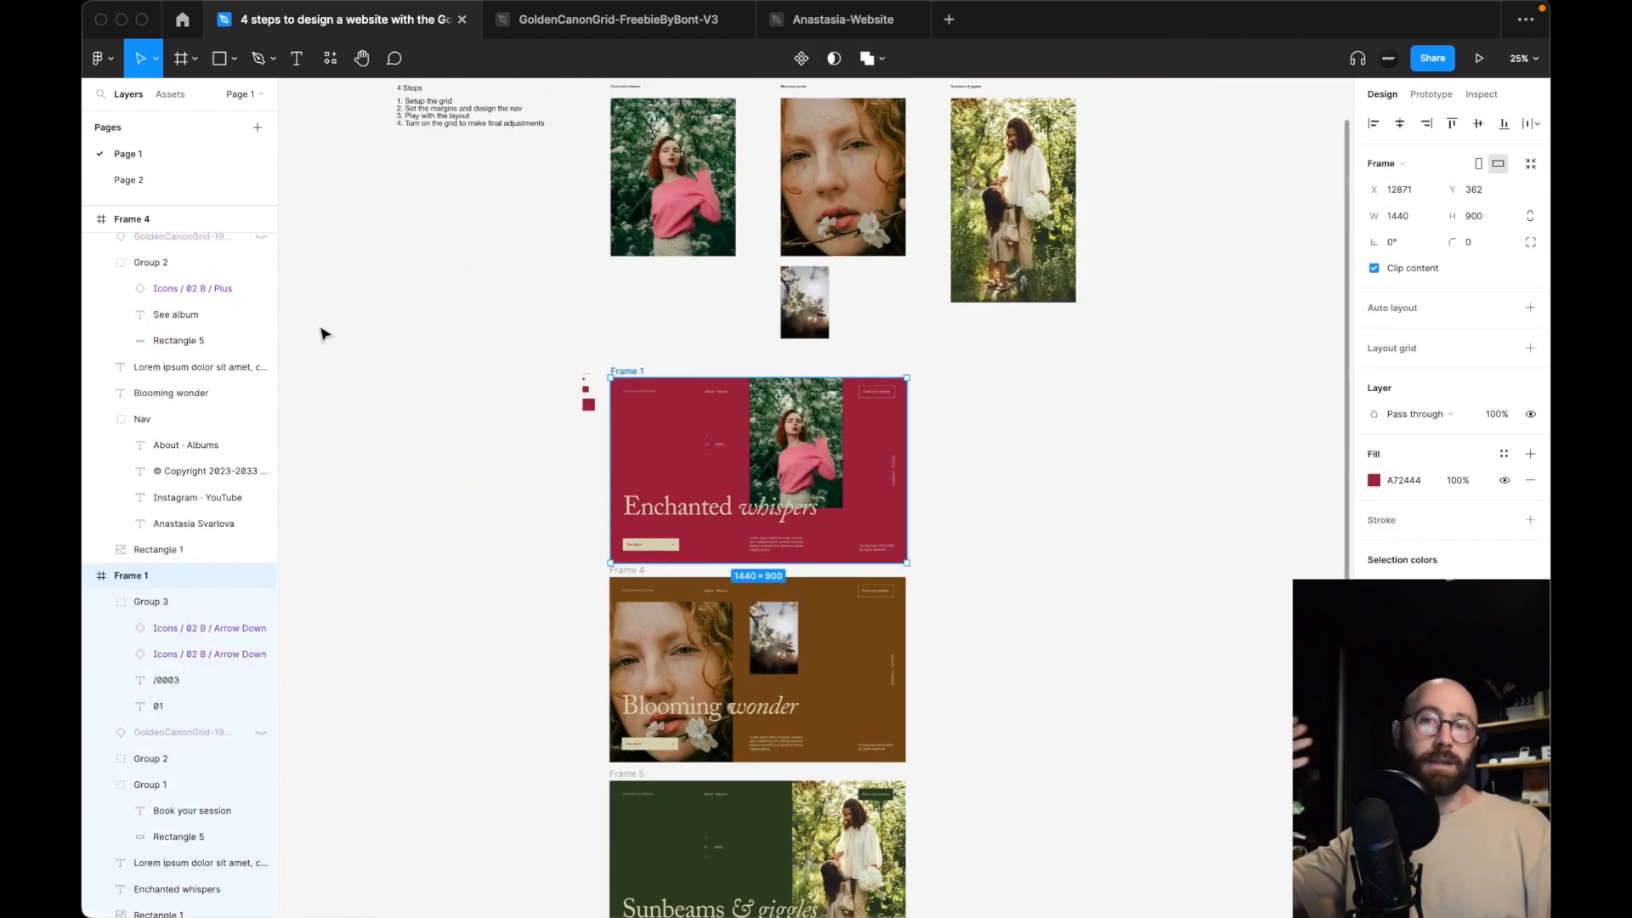
pyautogui.scroll(1, 219, 613)
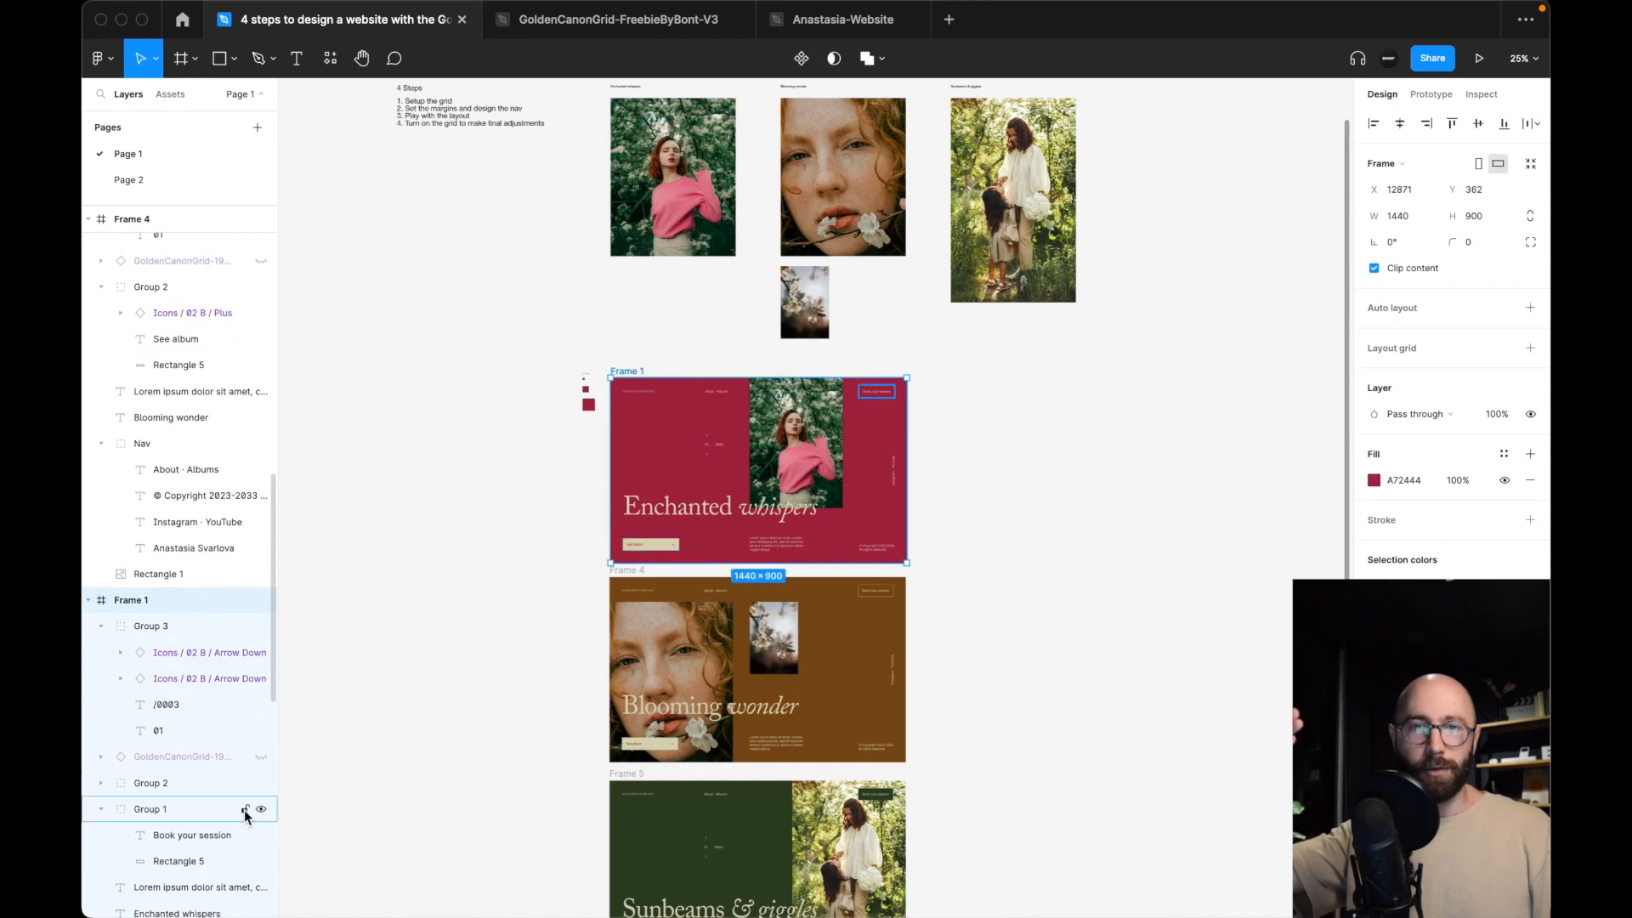
pyautogui.click(261, 757)
pyautogui.click(153, 757)
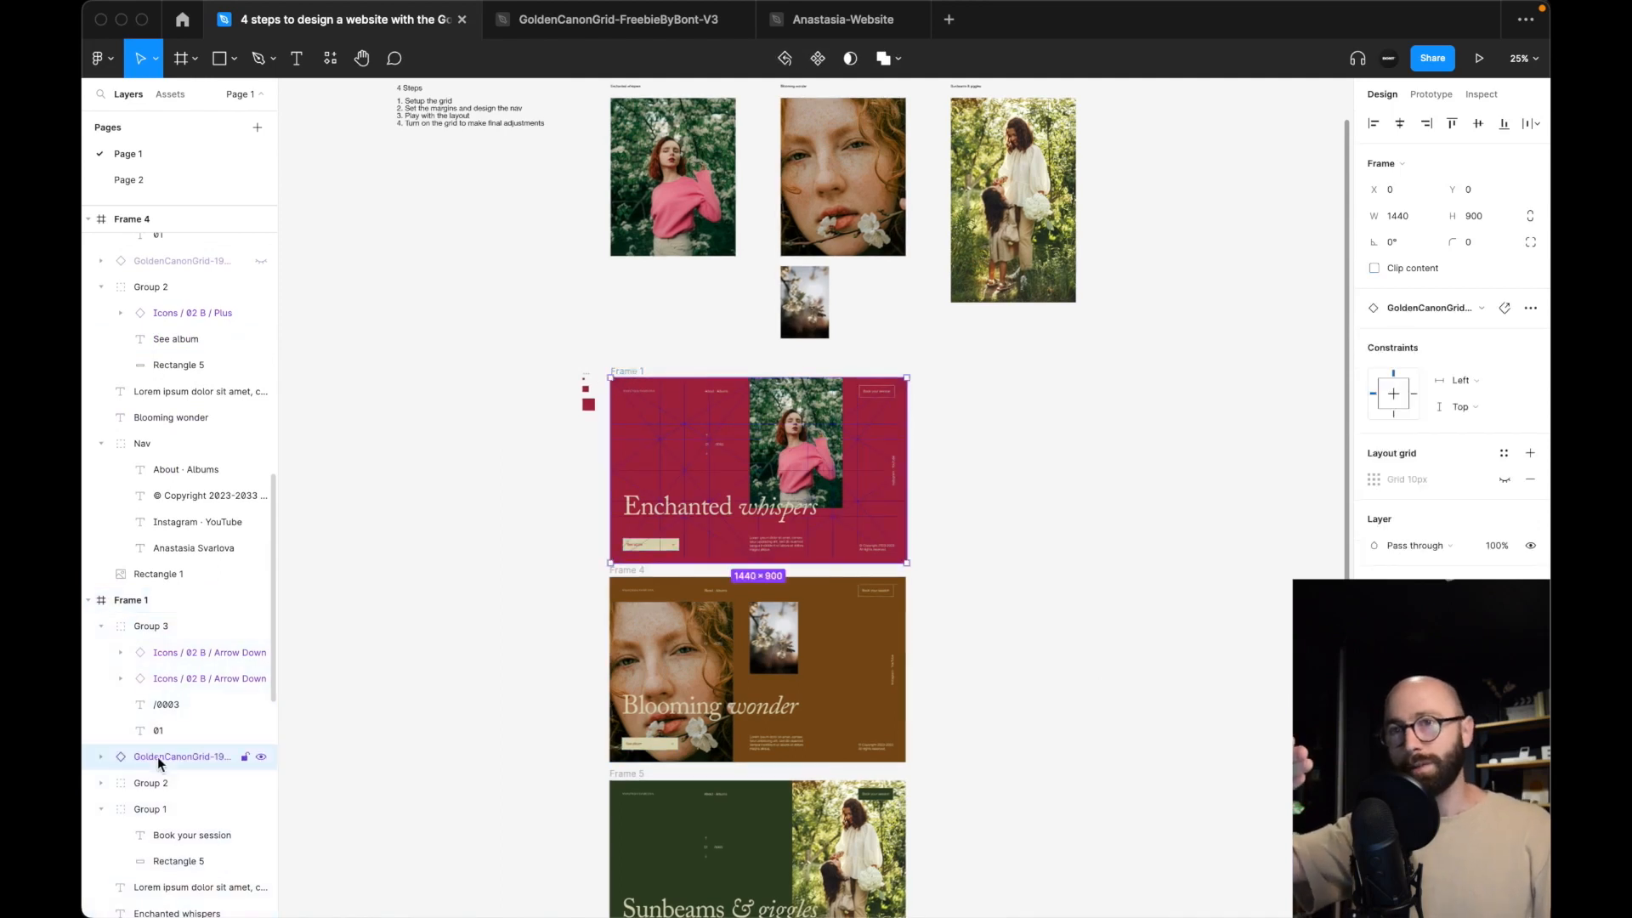
pyautogui.press('super+alt+bracketright')
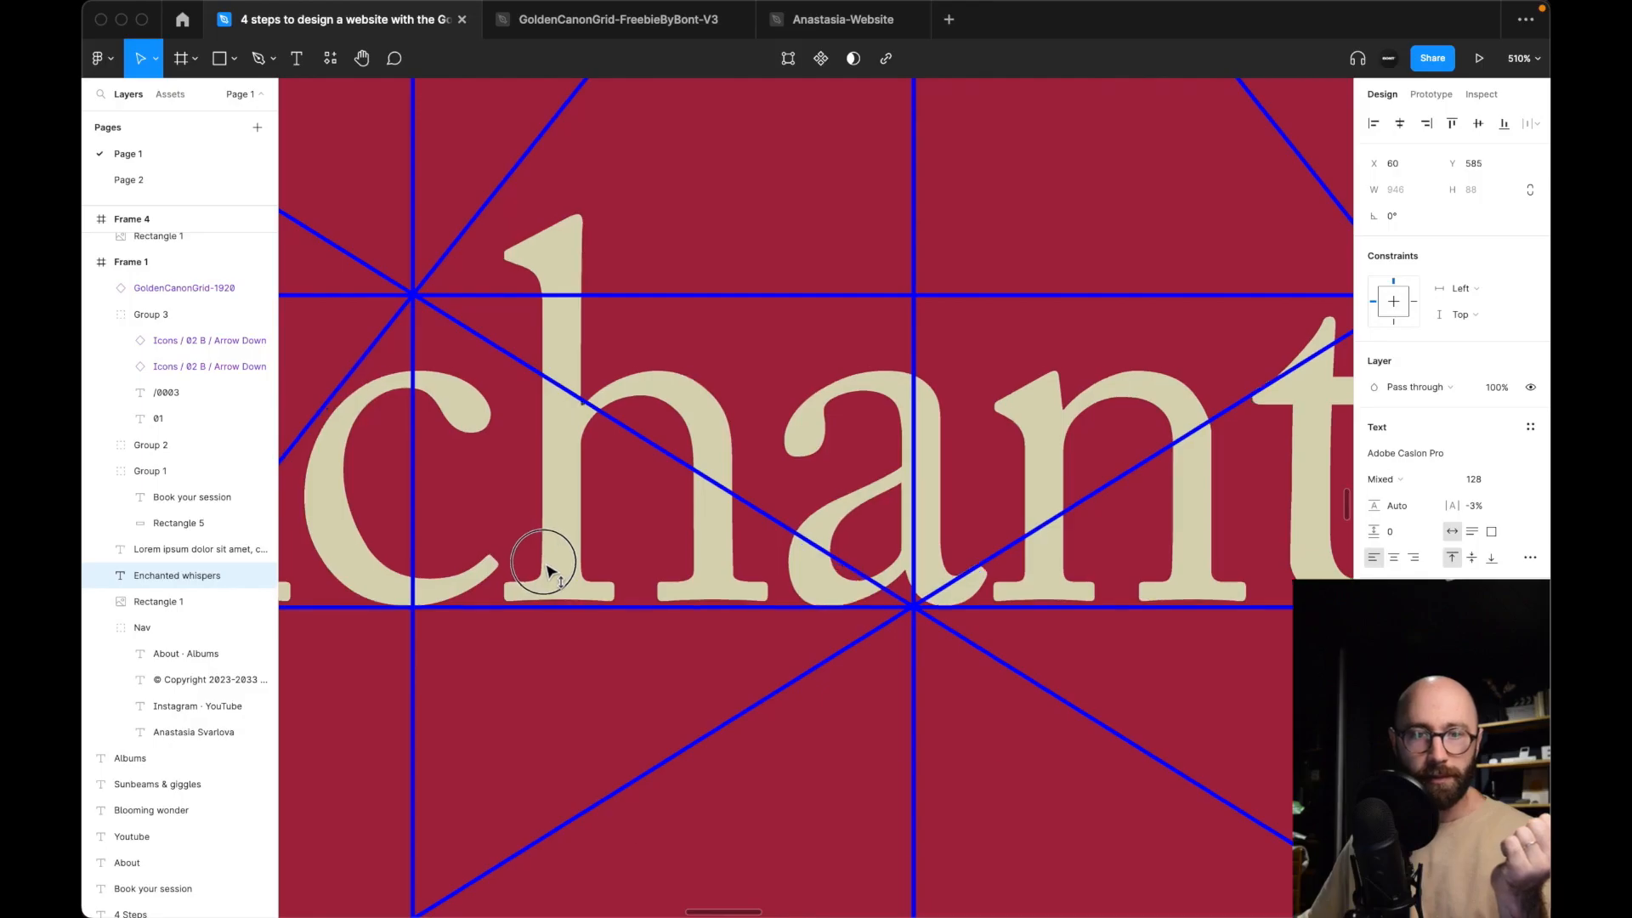
# Nudge the Enchanted whispers heading down to Y 586 so its baseline sits on the horizontal grid line.
pyautogui.hscroll(-5, 770, 468)
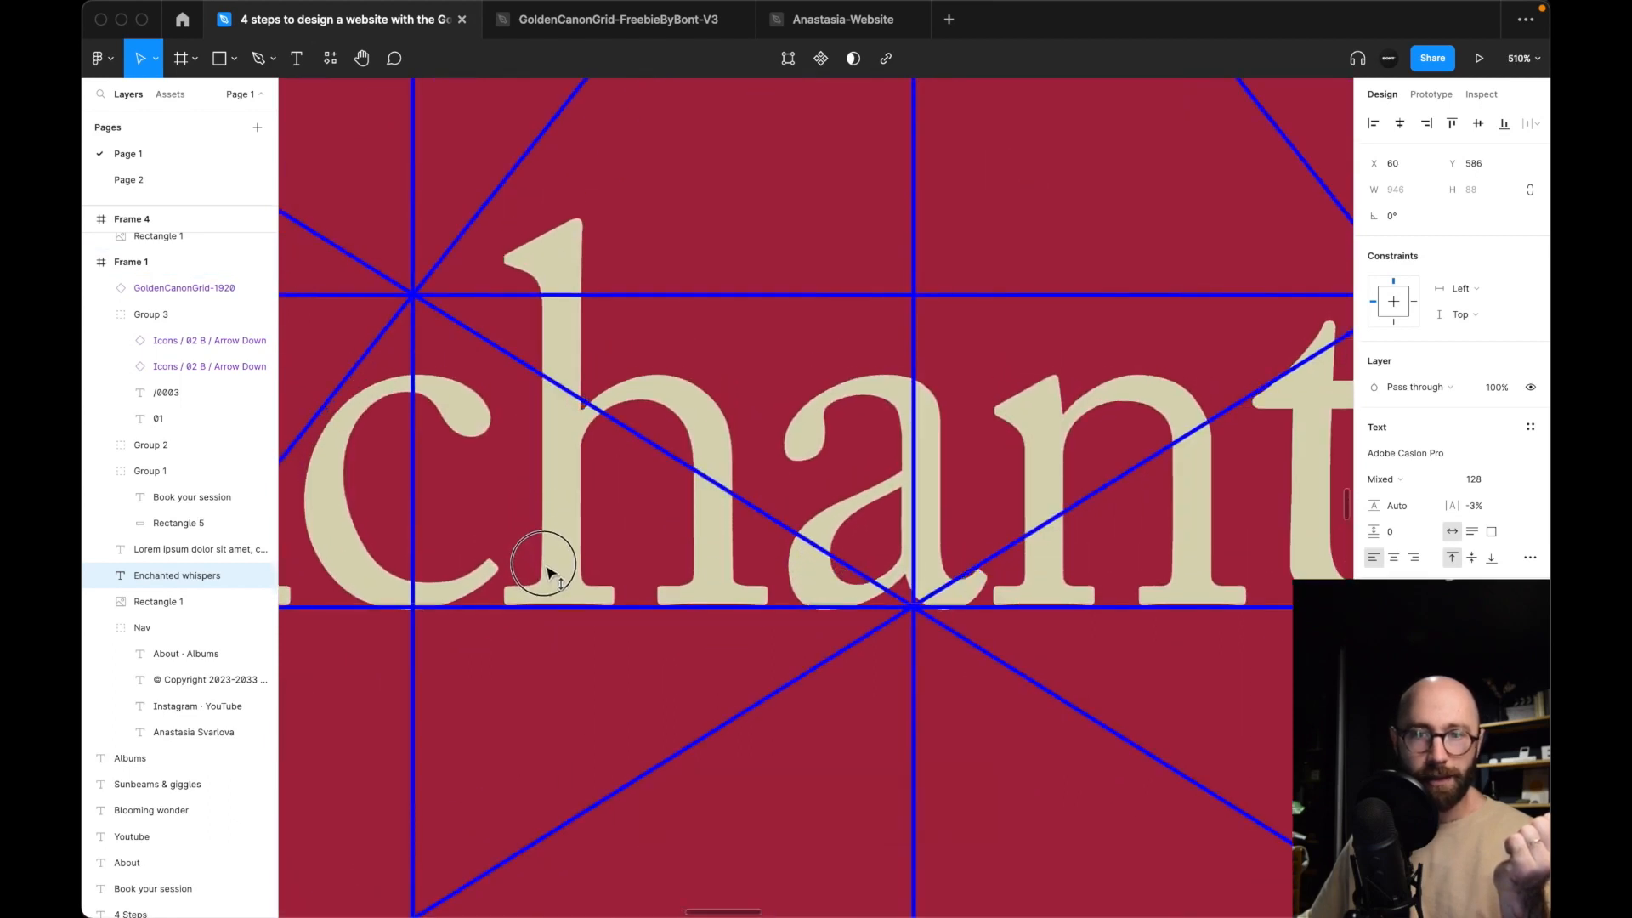
pyautogui.hscroll(5, 770, 461)
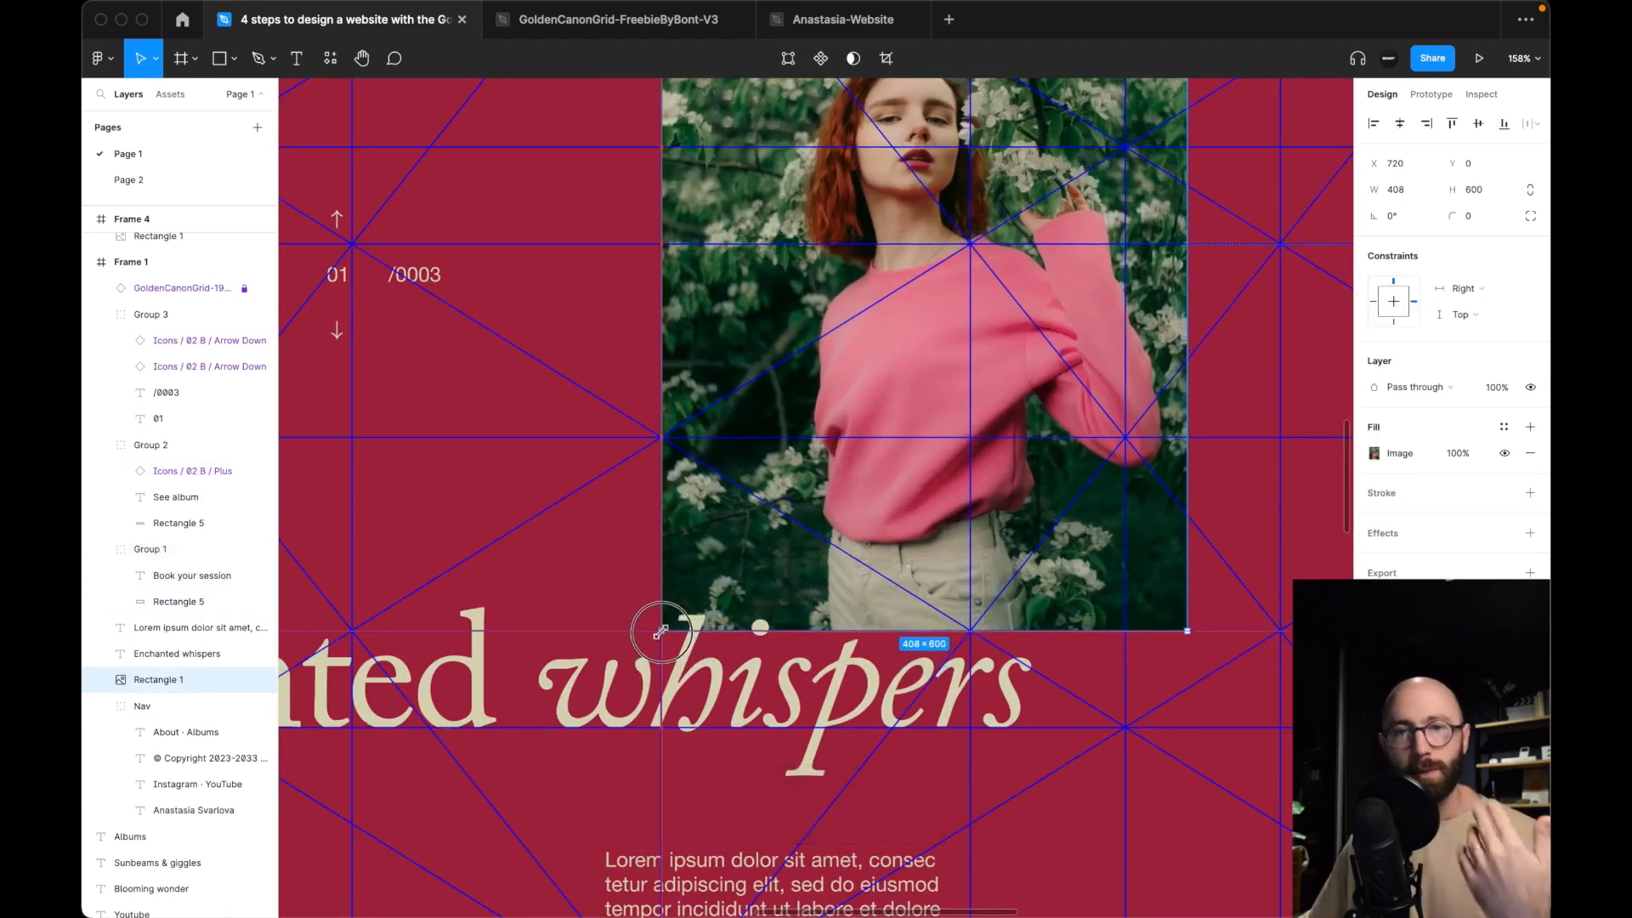
# Resize the portrait image in the Enchanted whispers frame against the grid to a height of 644 and place a 24 × 30 spacer rectangle at its lower corner.
pyautogui.hscroll(3, 821, 465)
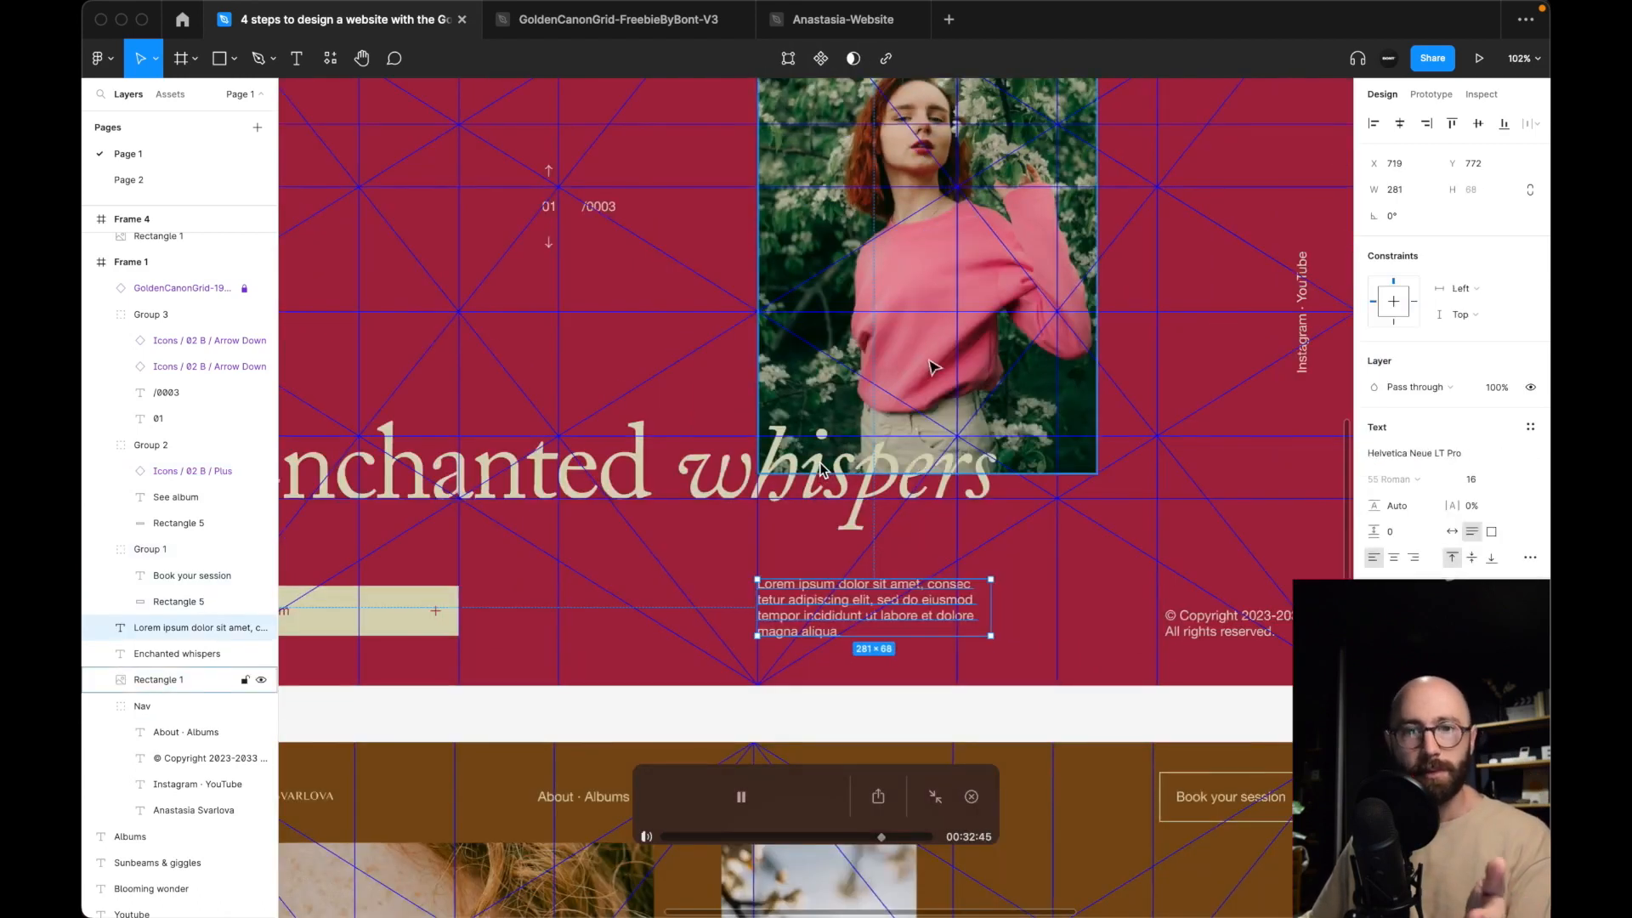
pyautogui.hscroll(3, 826, 463)
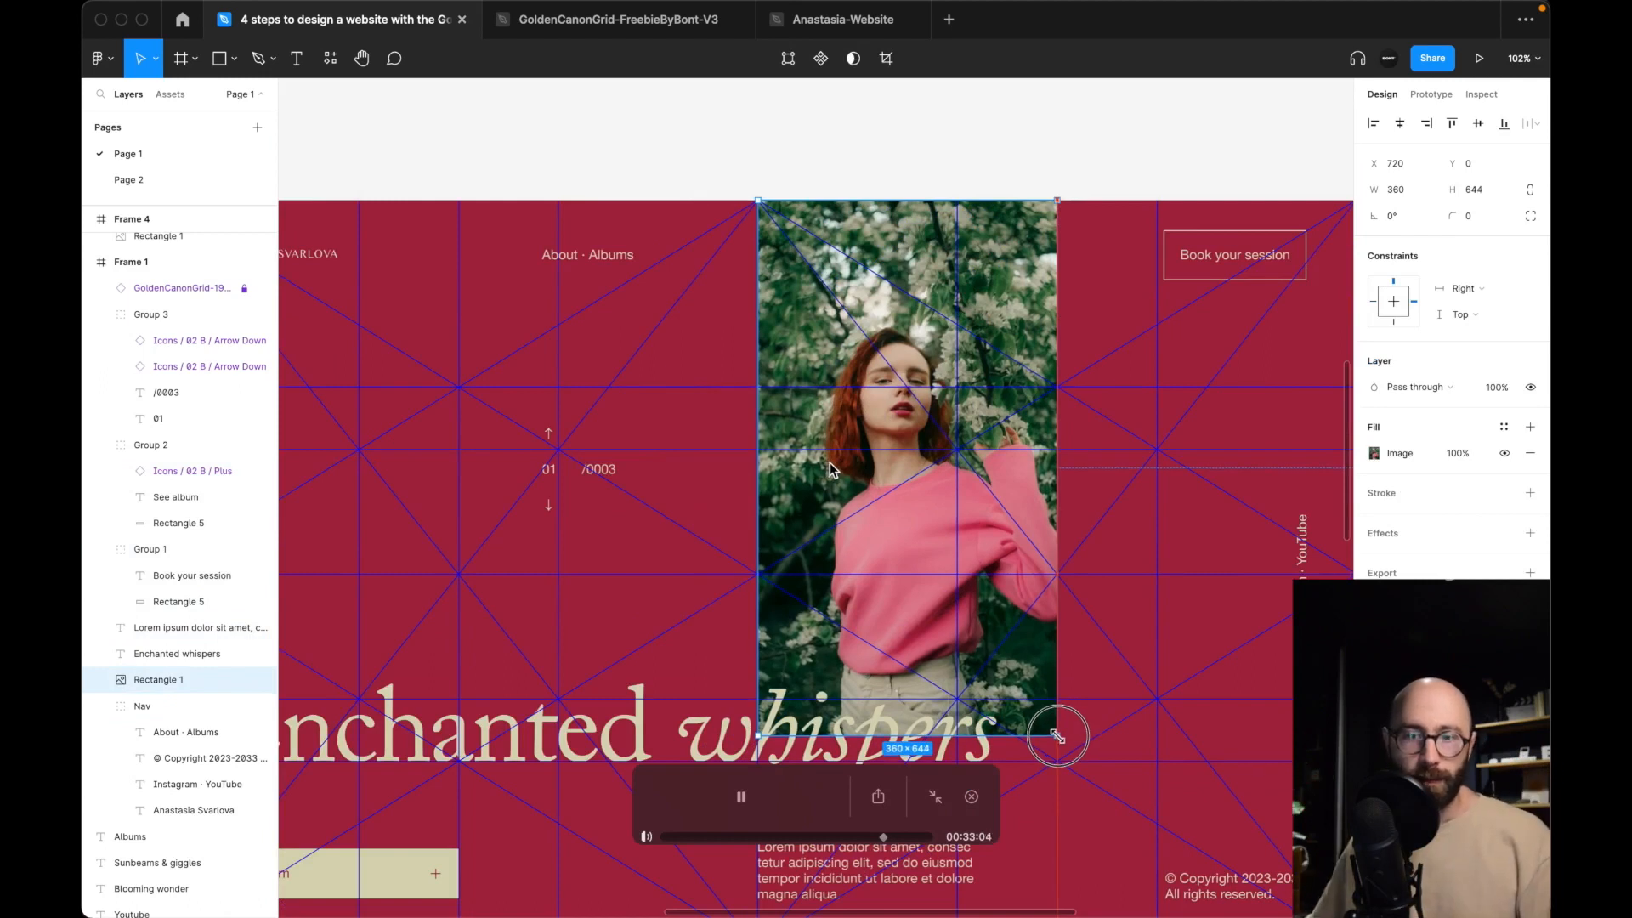
pyautogui.hscroll(1, 828, 462)
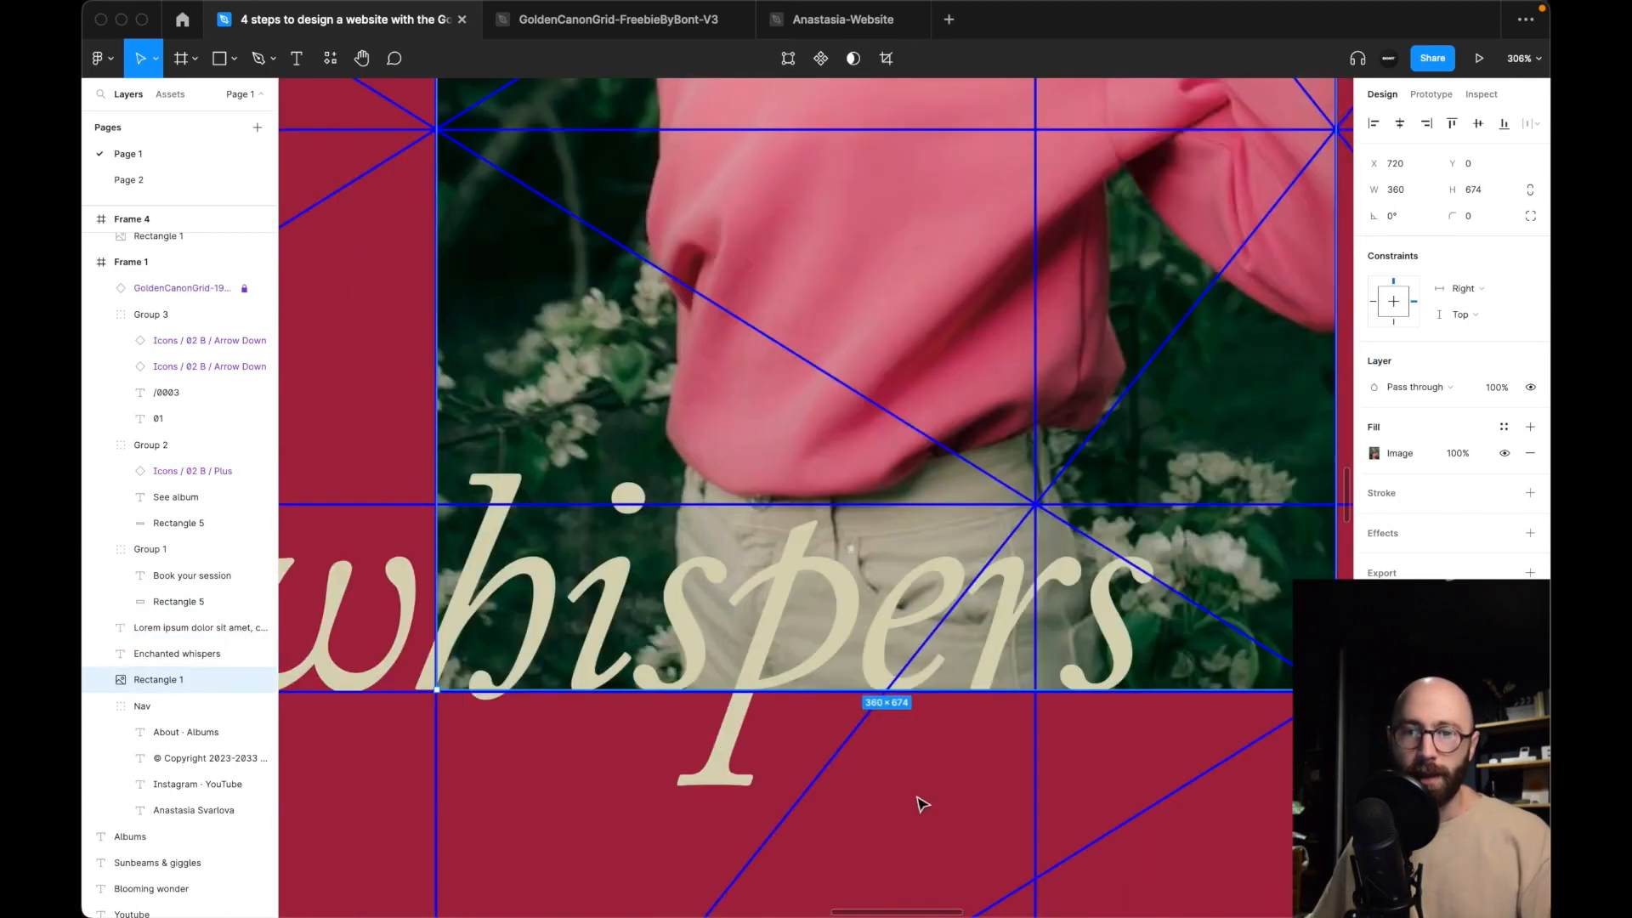
pyautogui.hscroll(5, 846, 464)
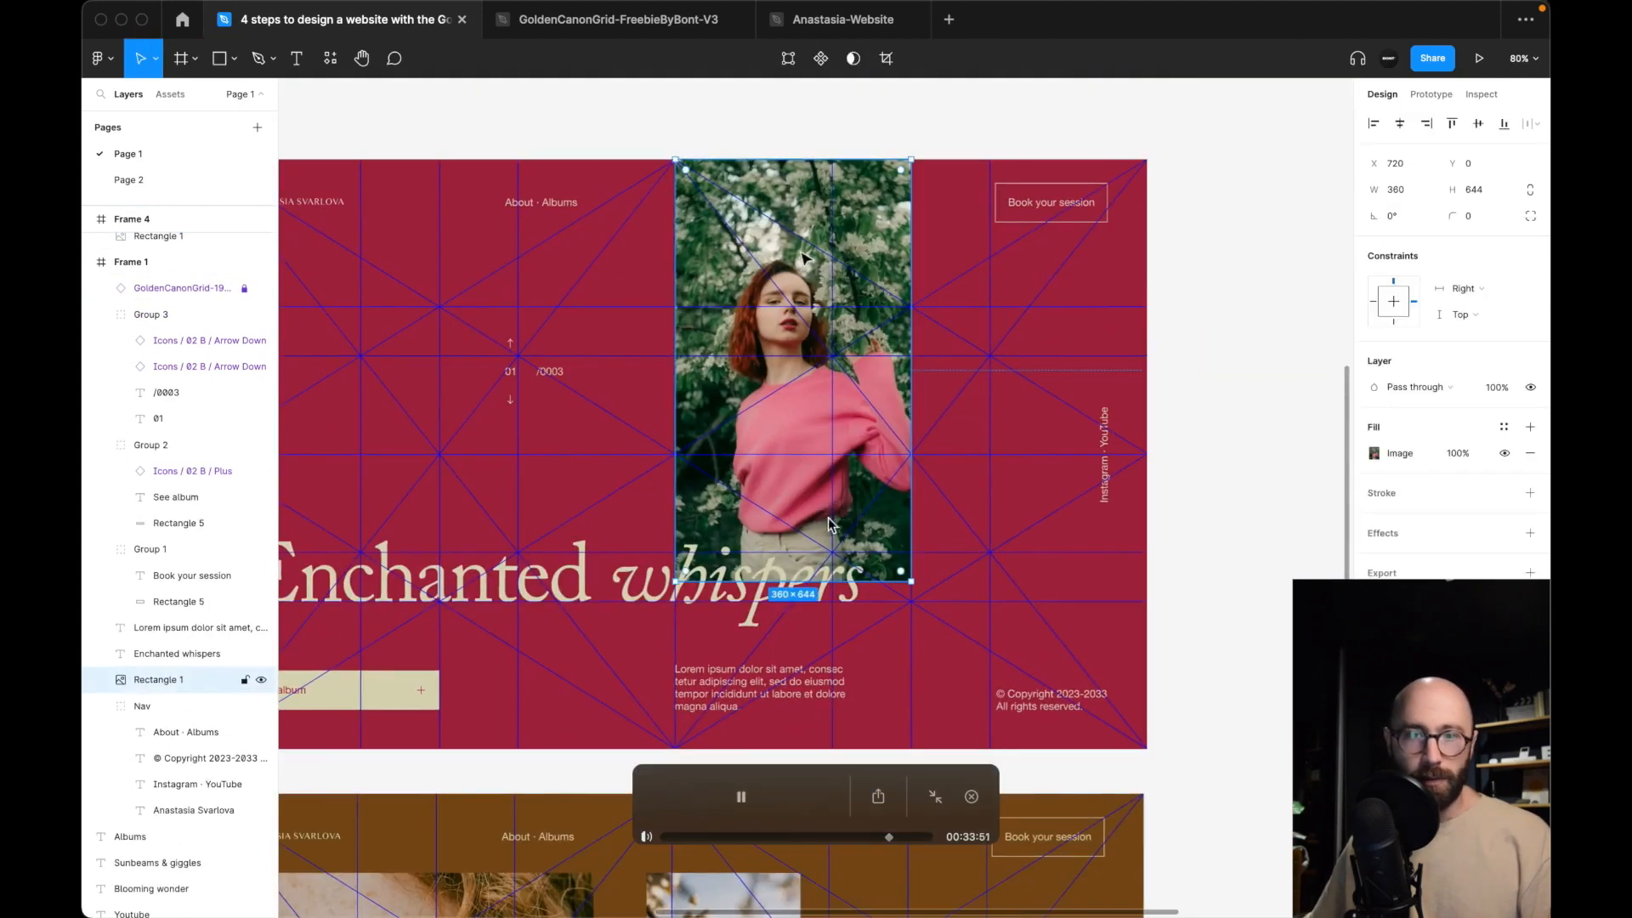
pyautogui.hscroll(1, 859, 531)
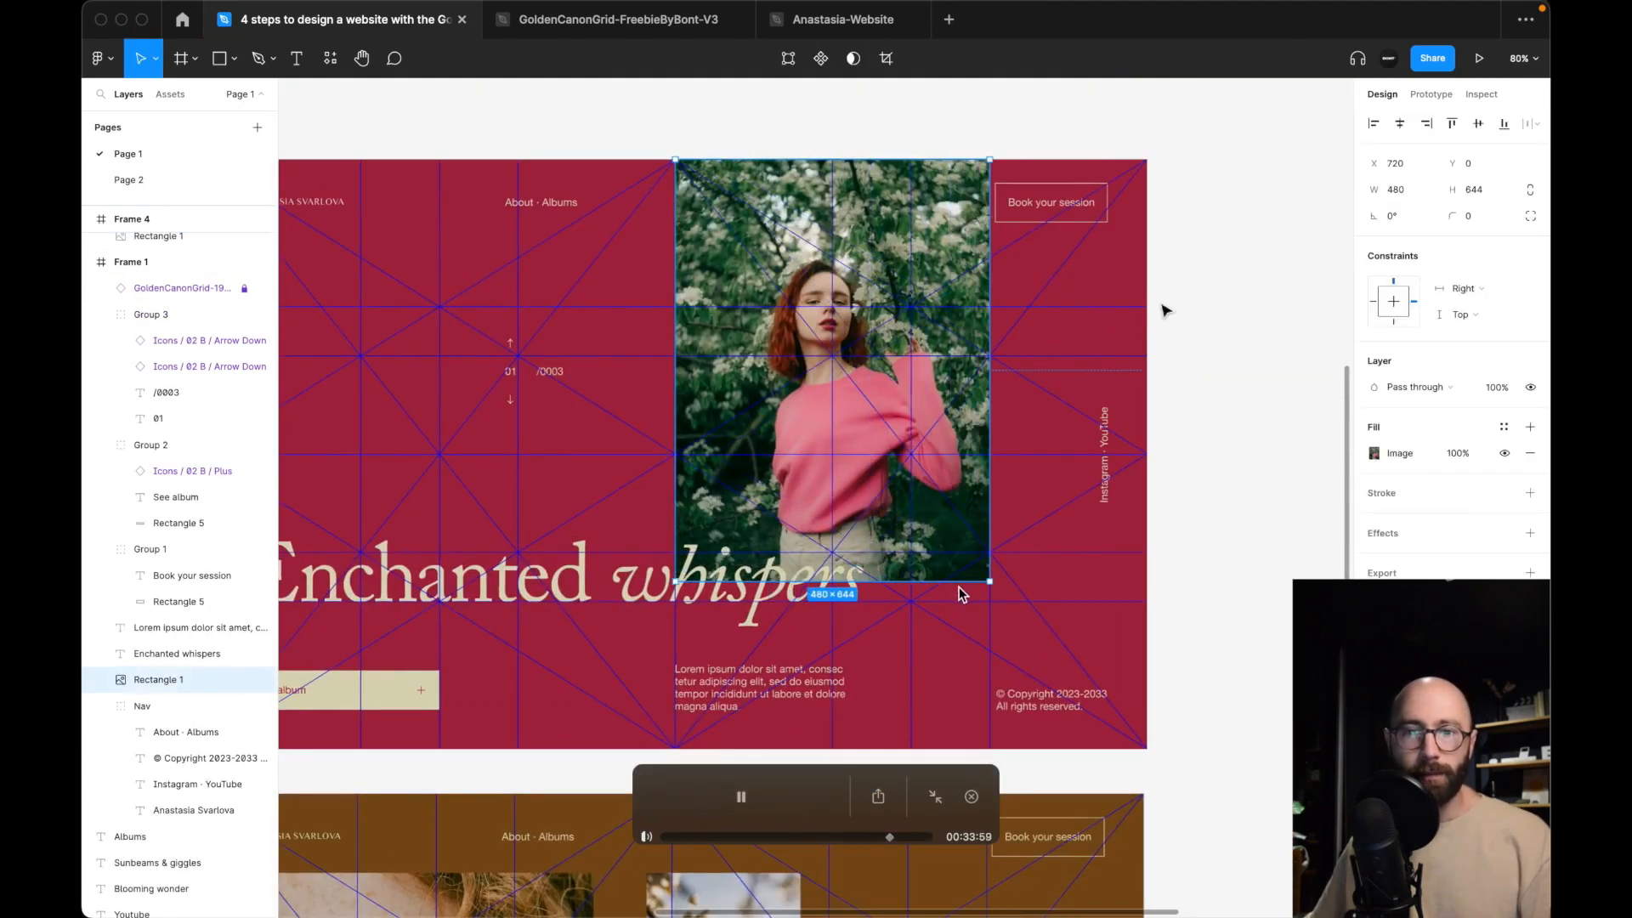
pyautogui.hscroll(2, 952, 594)
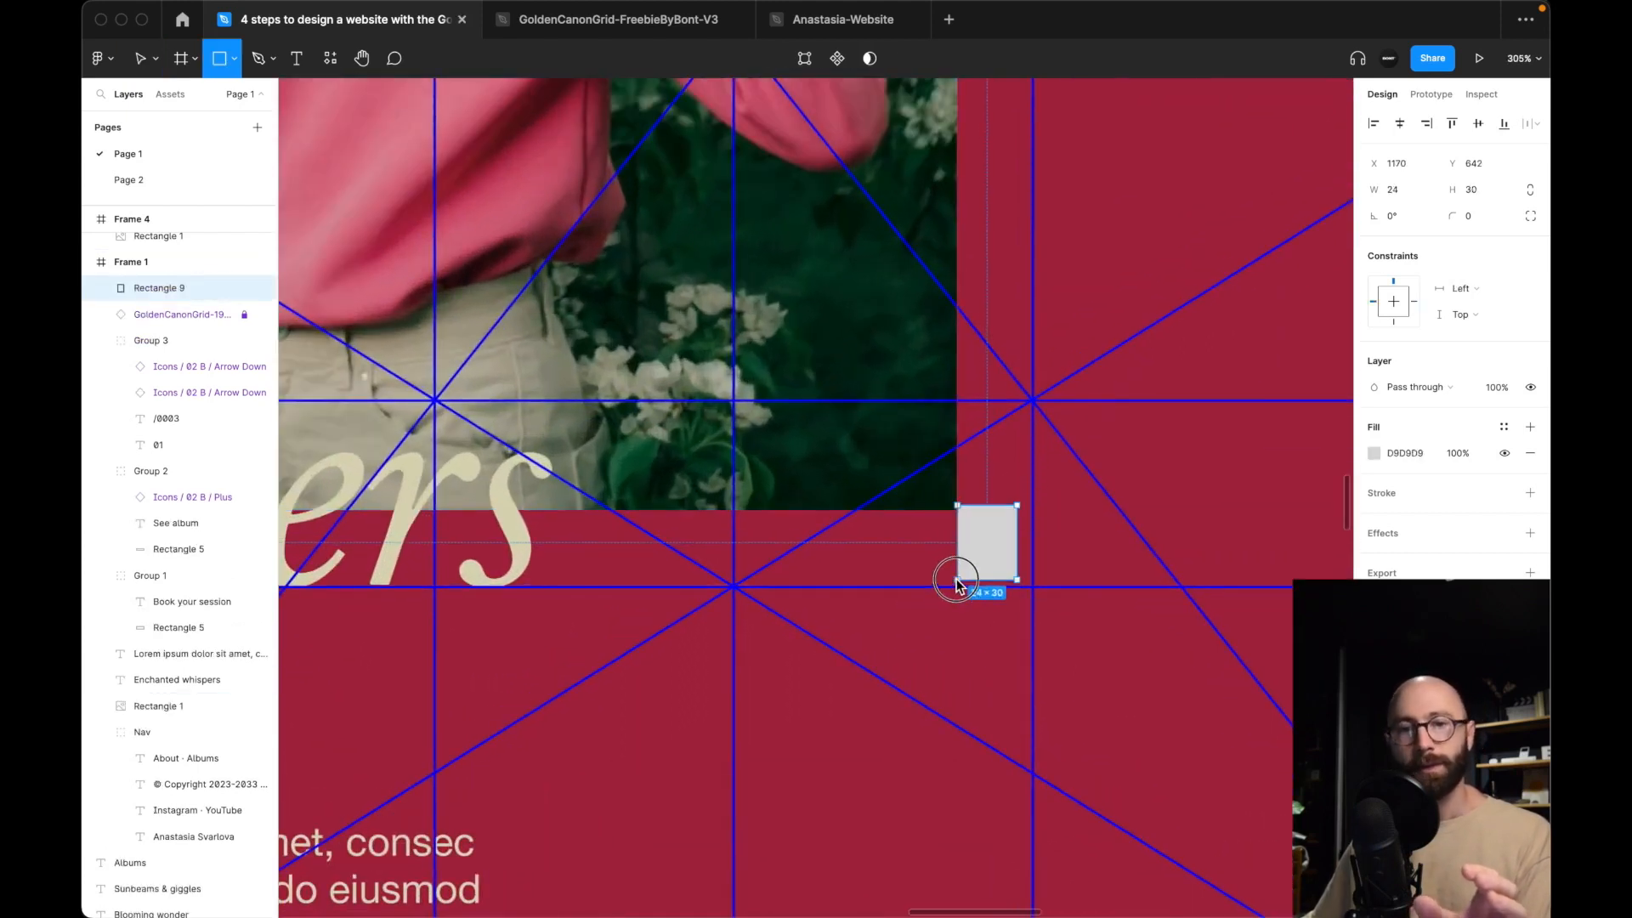
pyautogui.moveTo(933, 589)
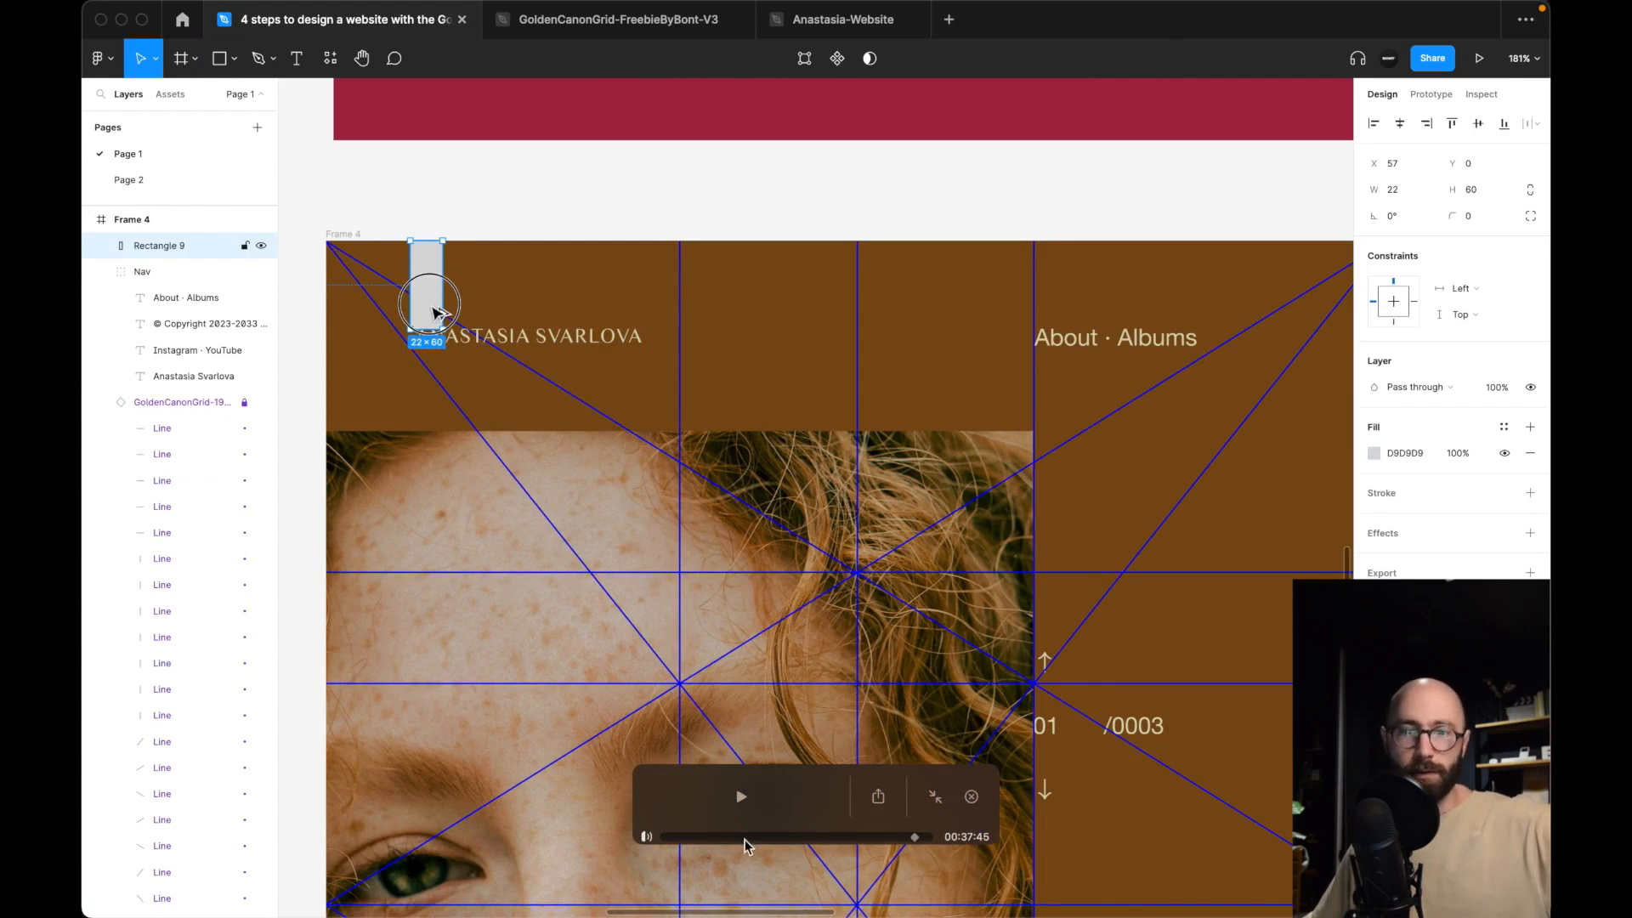
pyautogui.click(739, 794)
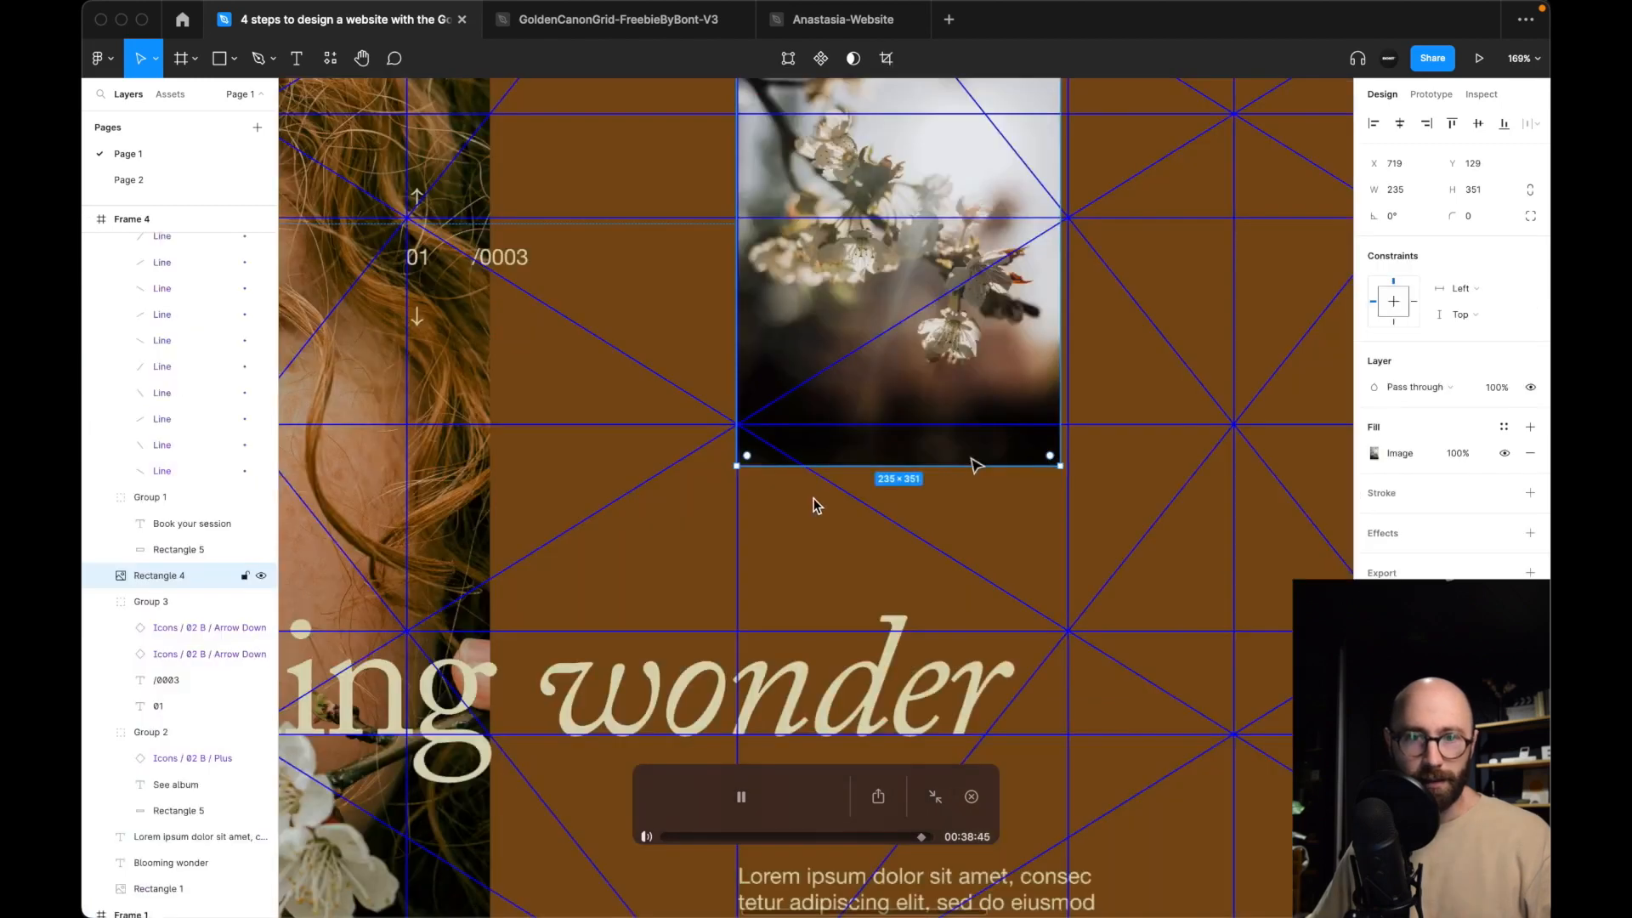
pyautogui.moveTo(922, 838); pyautogui.dragTo(925, 842)
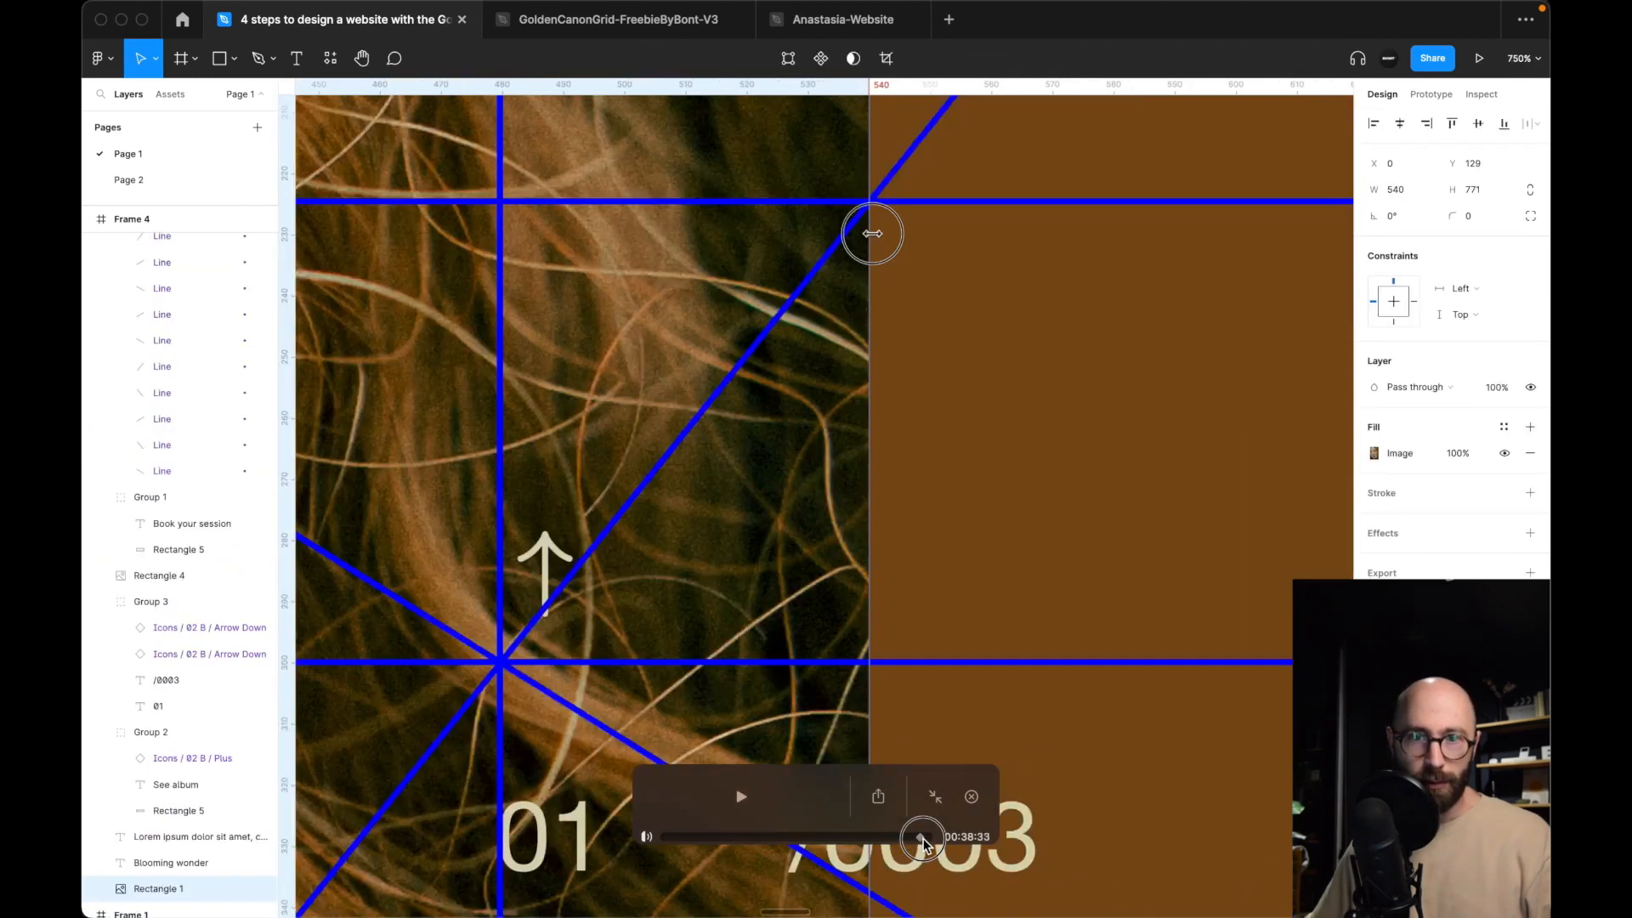